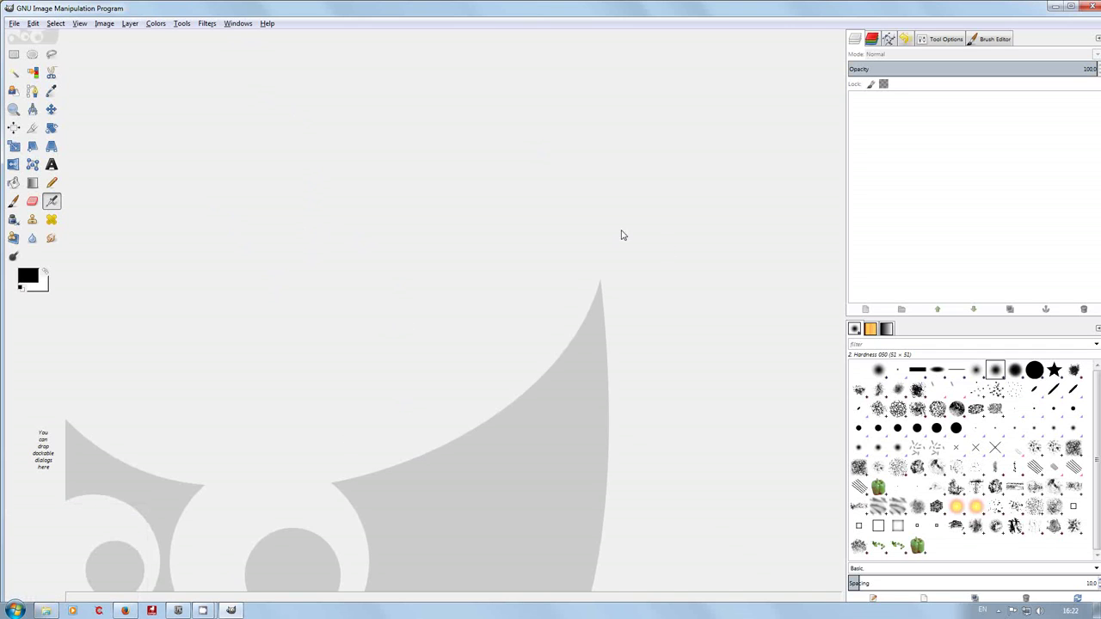
- Check GIMP's version information in the Help menu's About window, then close it
{"action": "left_click", "coordinate": [270, 24]}
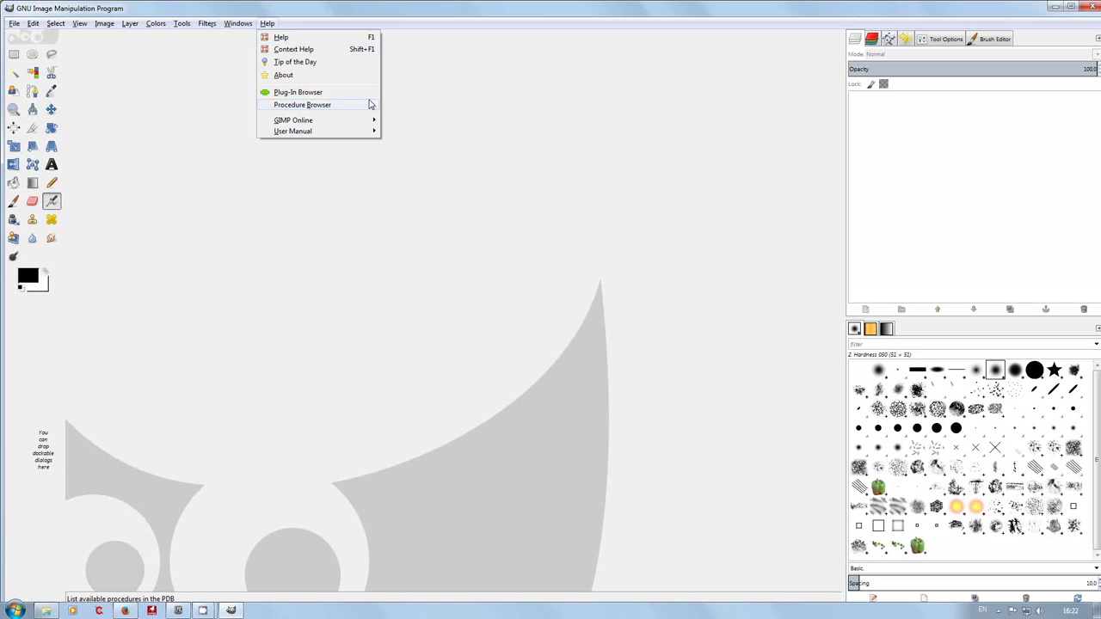
{"action": "left_click", "coordinate": [293, 79]}
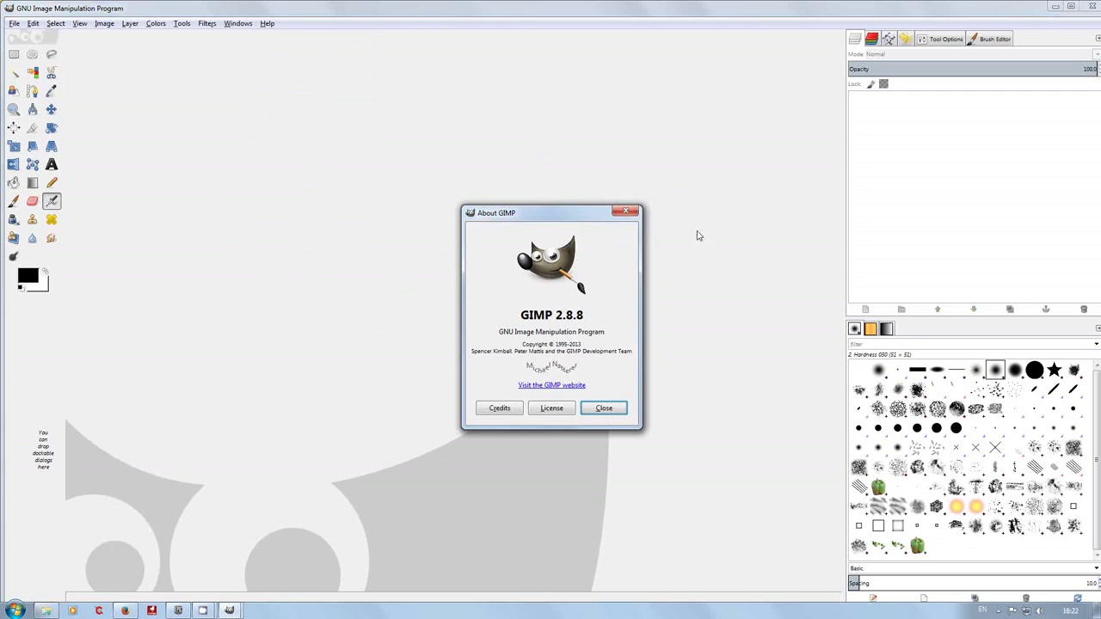
{"action": "left_click", "coordinate": [635, 215]}
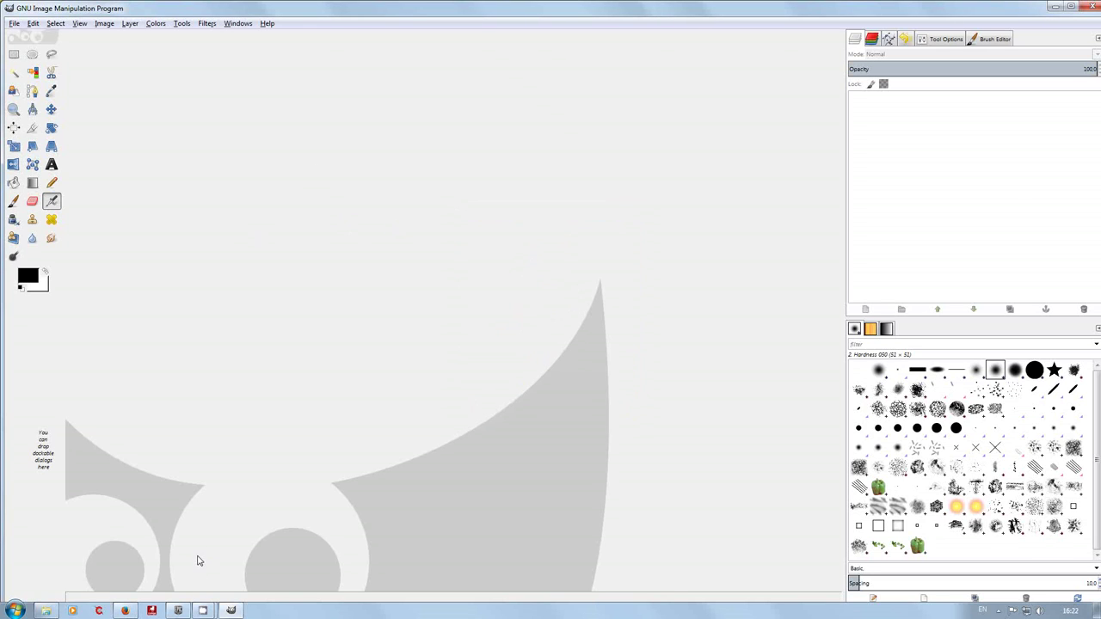
- Bring up the BlenderHelp folder window and reposition it to see more files
{"action": "left_click", "coordinate": [45, 611]}
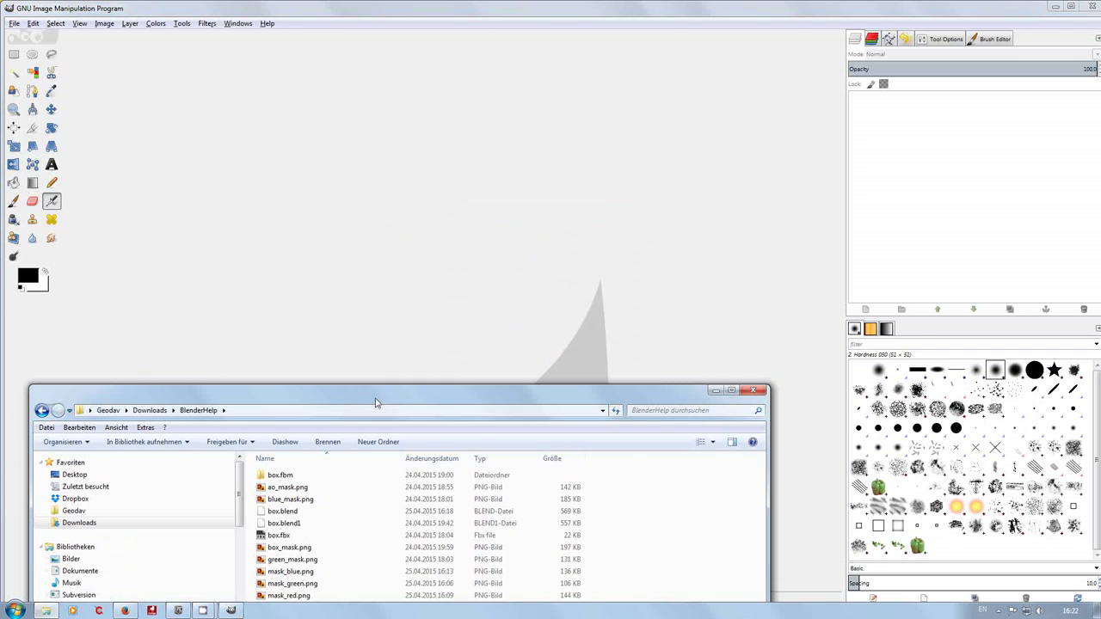
{"action": "left_click_drag", "start_coordinate": [375, 402], "coordinate": [489, 299]}
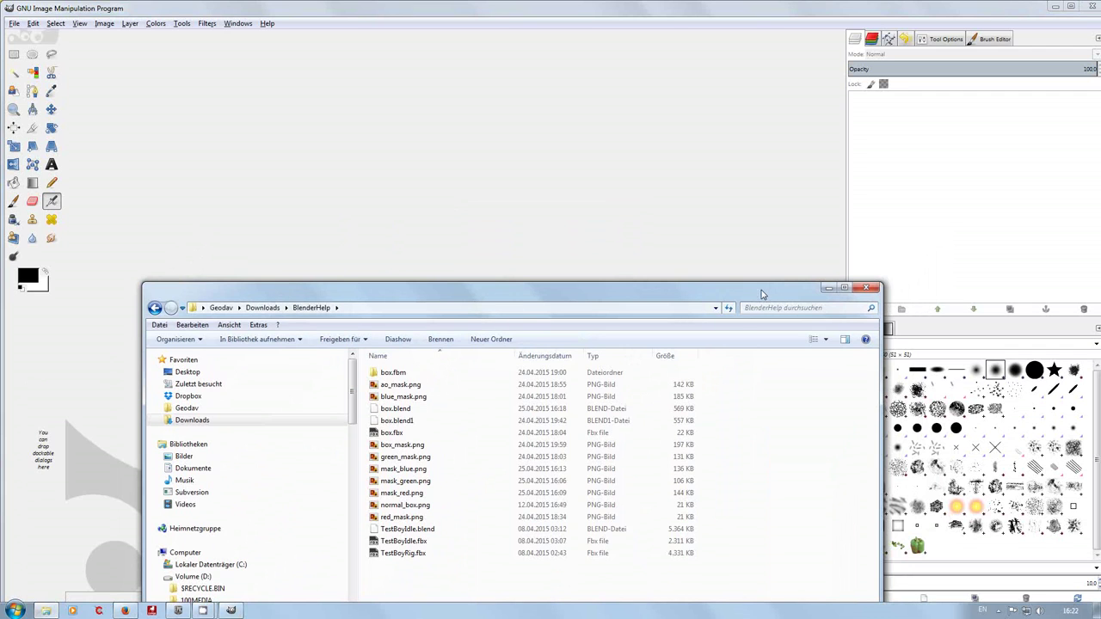
{"action": "left_click_drag", "start_coordinate": [759, 298], "coordinate": [504, 567]}
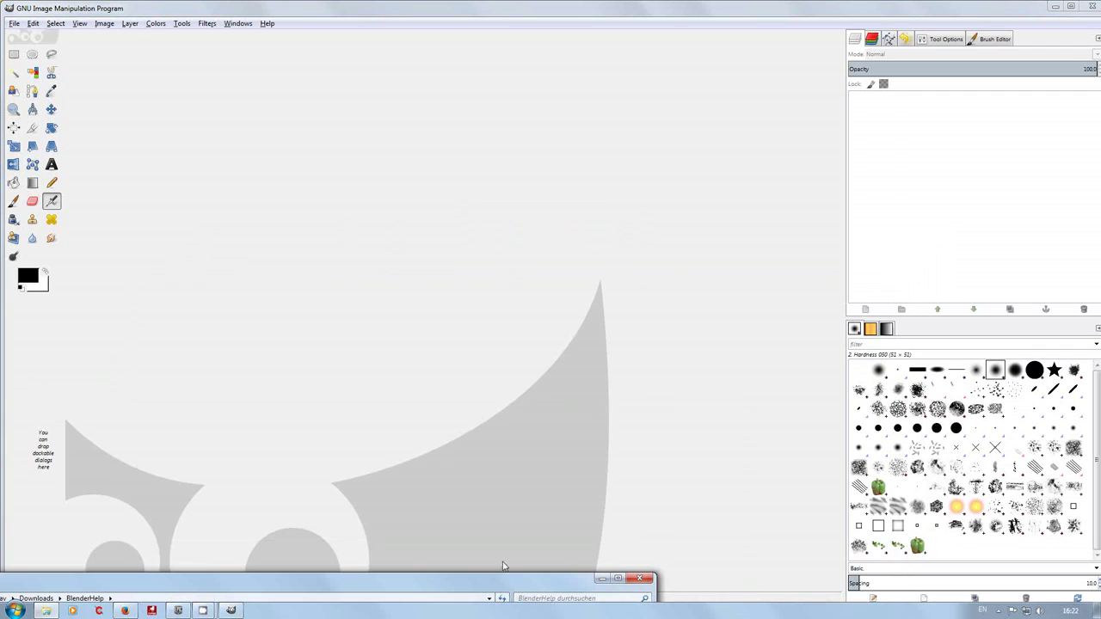
- Open the recent texture T_Liandri_Antenna02_M.TGA from File > Open Recent
{"action": "left_click", "coordinate": [15, 24]}
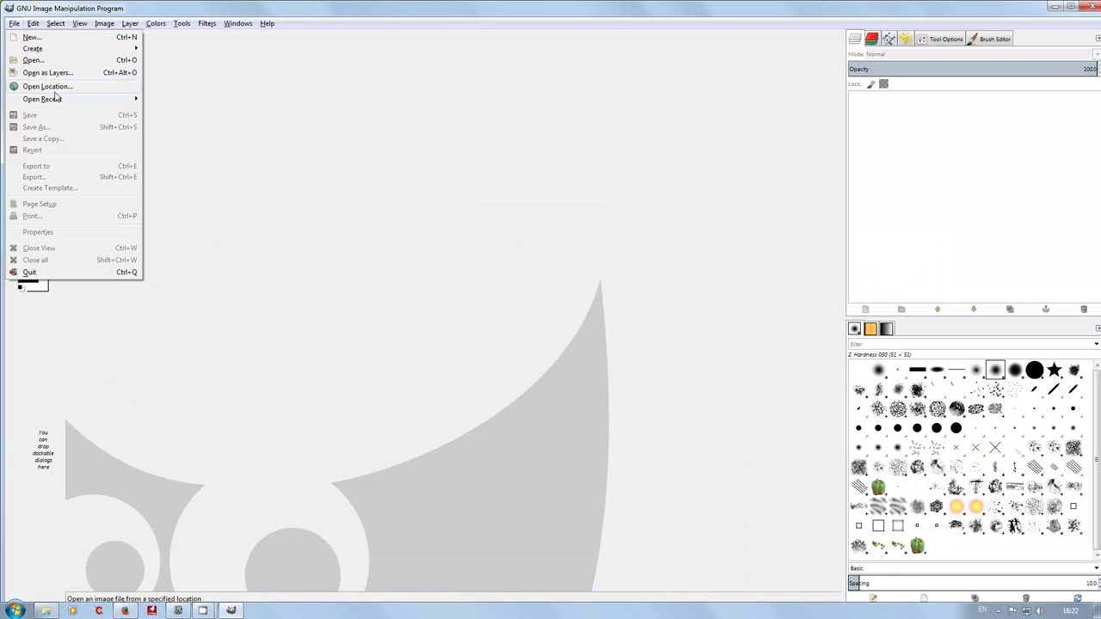
{"action": "mouse_move", "coordinate": [59, 102]}
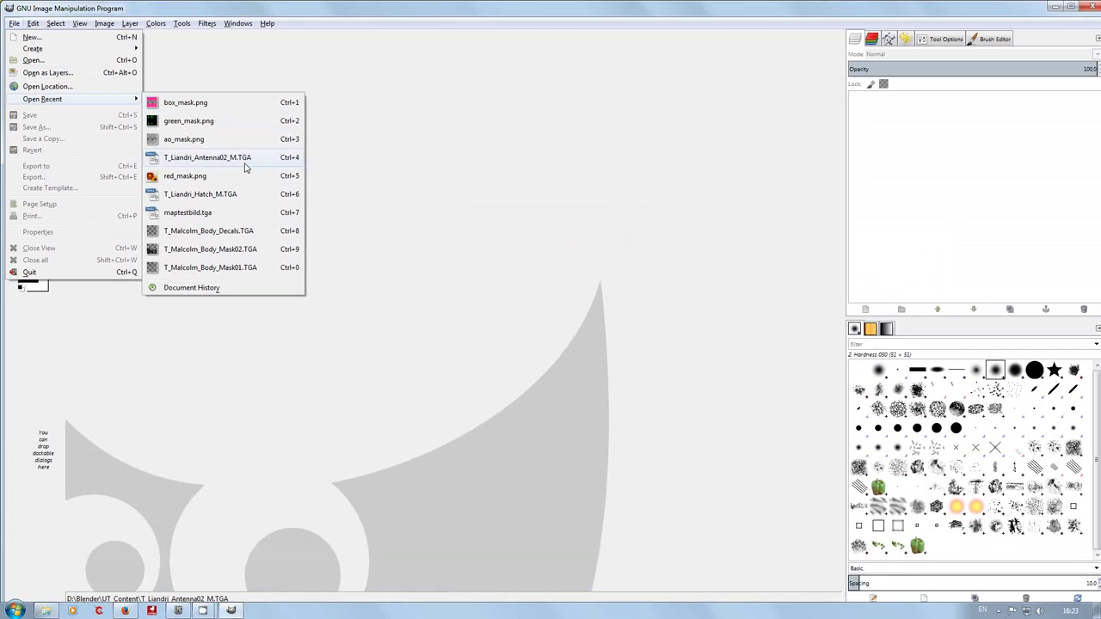
{"action": "left_click", "coordinate": [246, 166]}
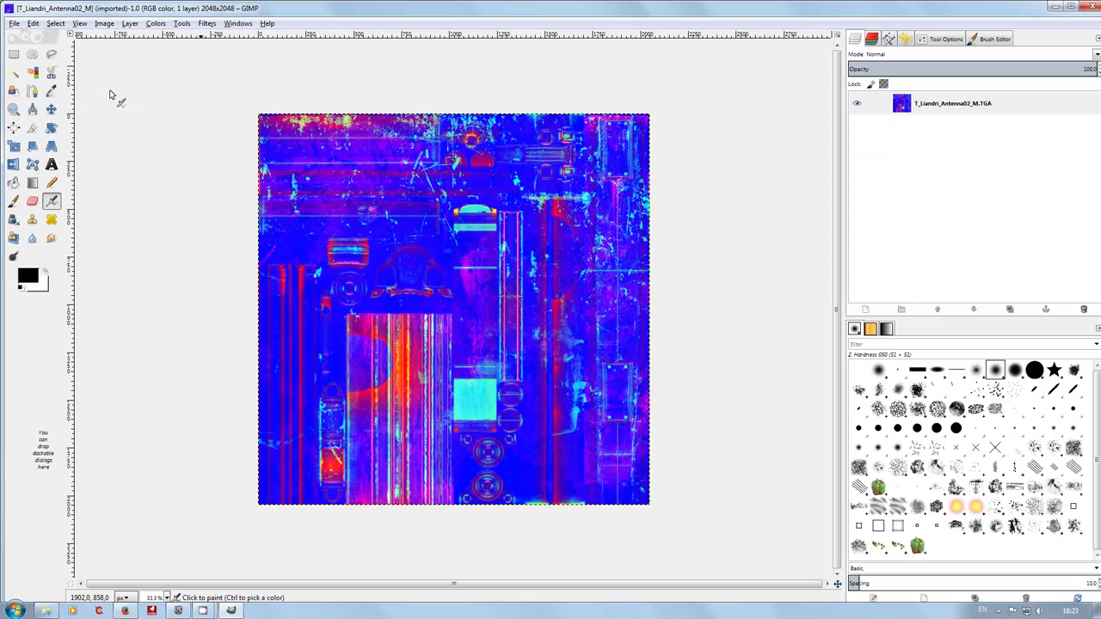
{"action": "left_click", "coordinate": [13, 25]}
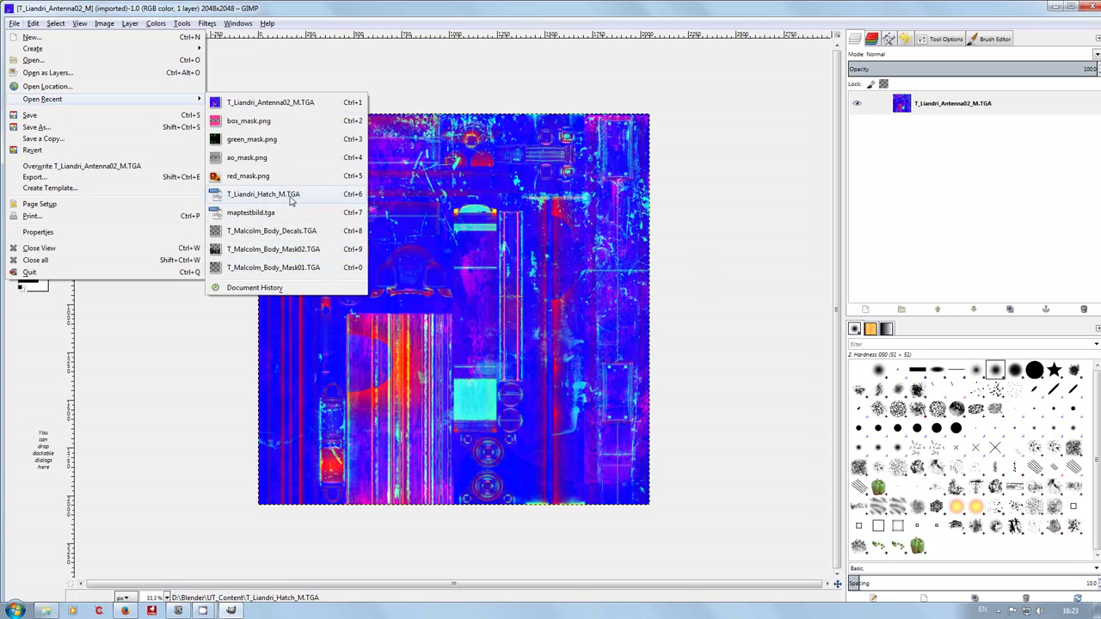
- Open recent T_Liandri_Hatch_M.TGA and toggle its Alpha channel visibility in the Channels list
{"action": "left_click", "coordinate": [286, 196]}
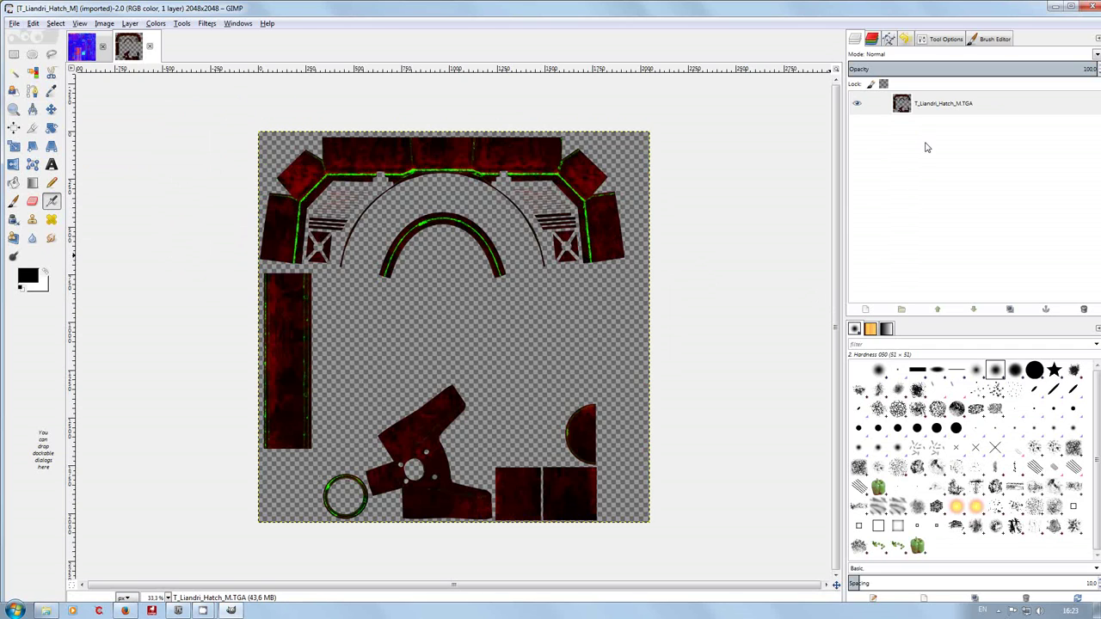
{"action": "left_click", "coordinate": [872, 40]}
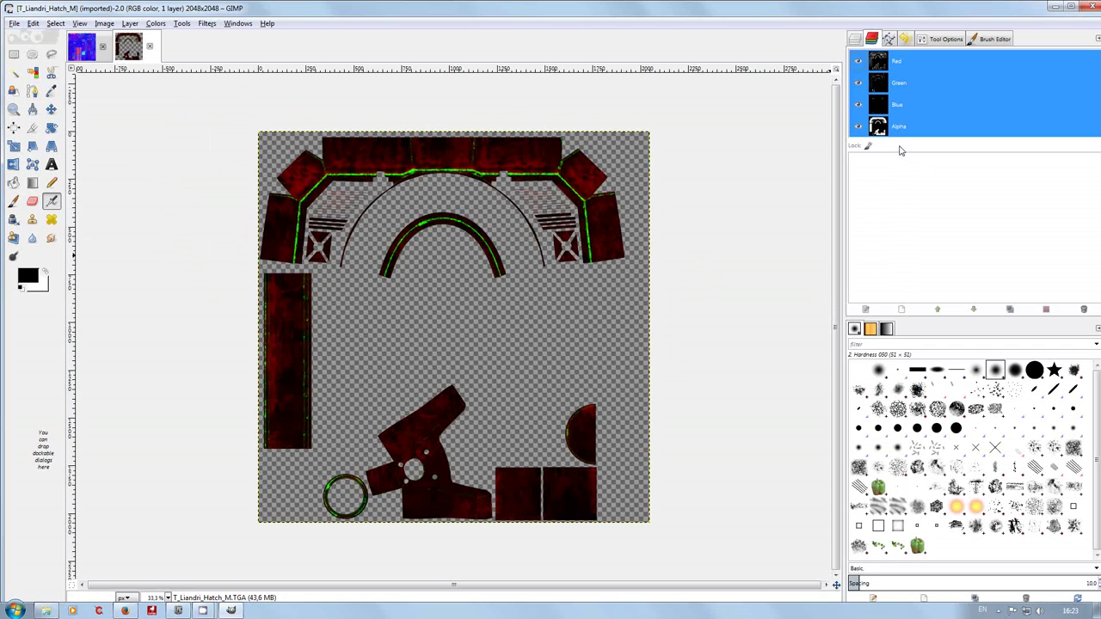
{"action": "left_click", "coordinate": [857, 126]}
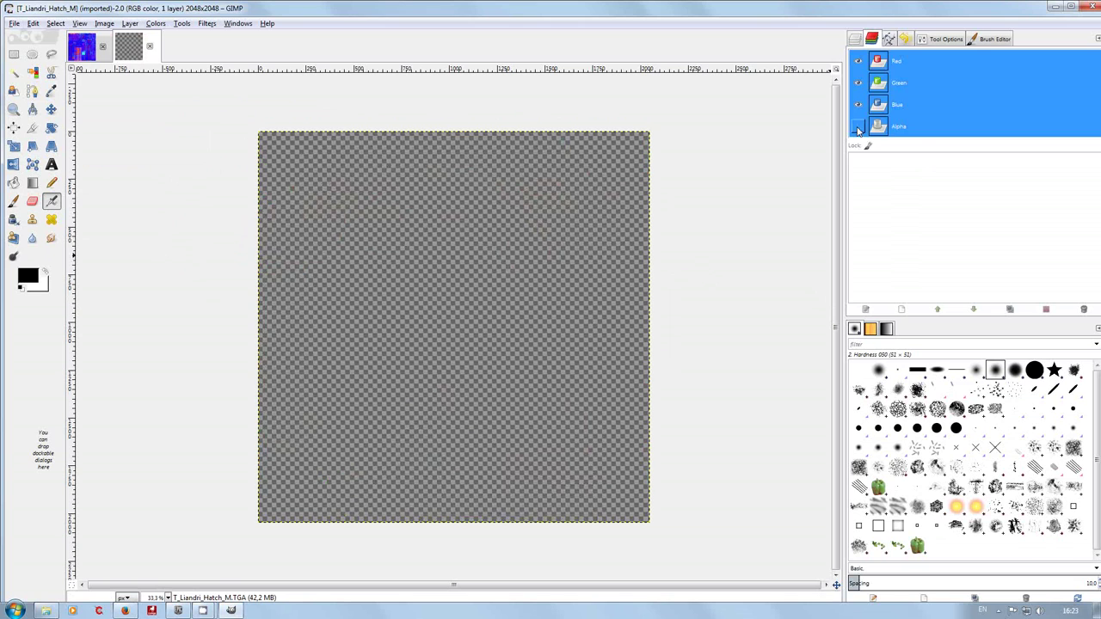
{"action": "left_click", "coordinate": [857, 126]}
- Return to the Hatch image's layer list, then switch back to the Antenna02 image
{"action": "left_click", "coordinate": [857, 83]}
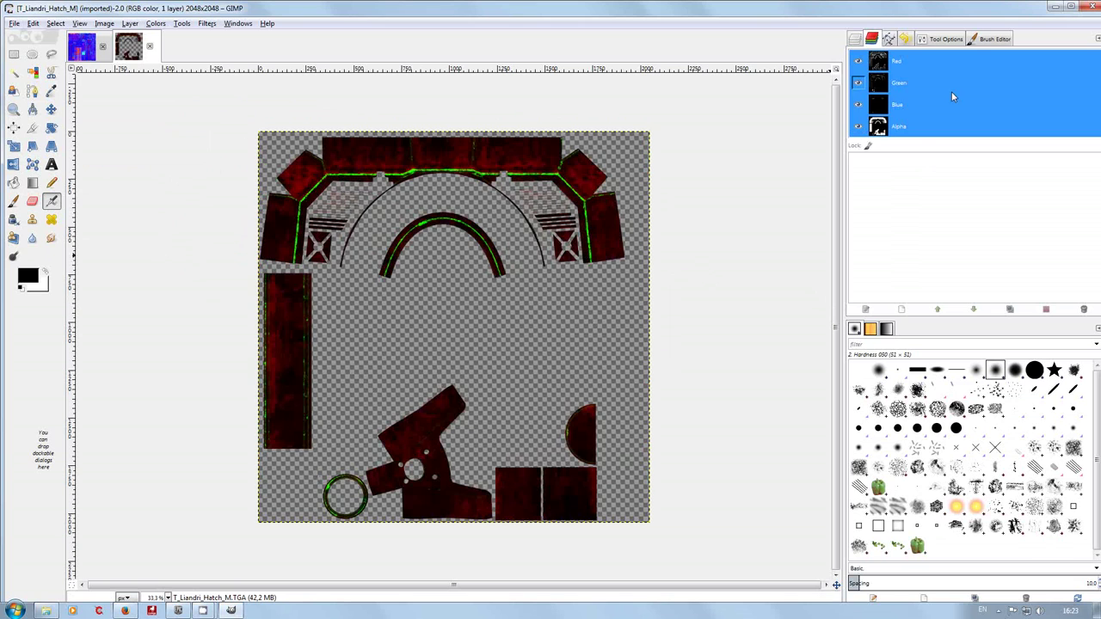
{"action": "left_click", "coordinate": [854, 40]}
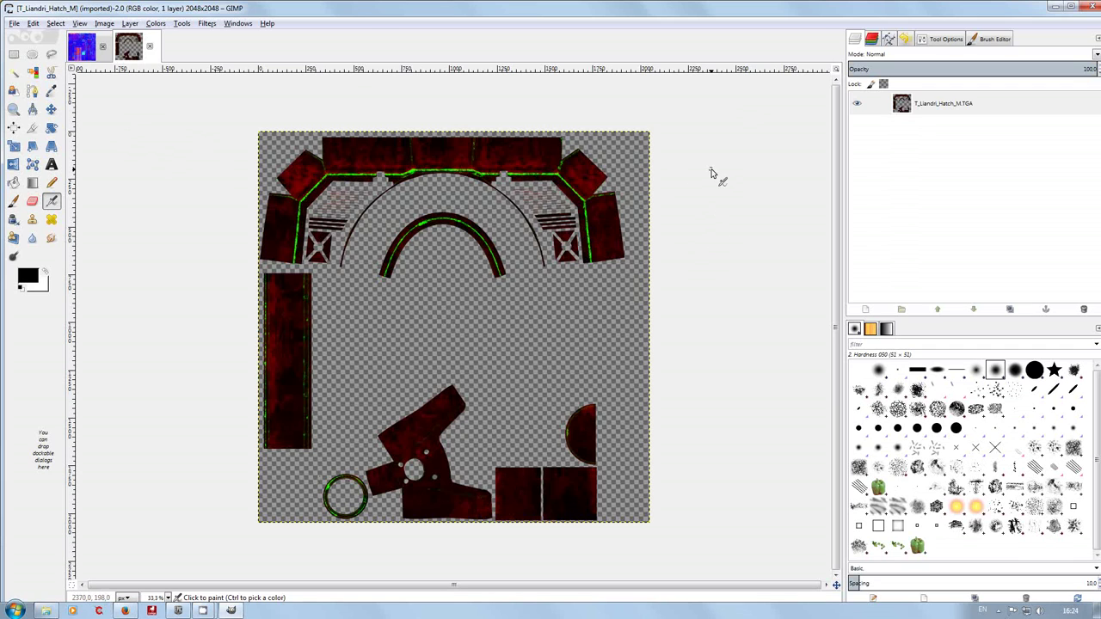
{"action": "left_click", "coordinate": [79, 48]}
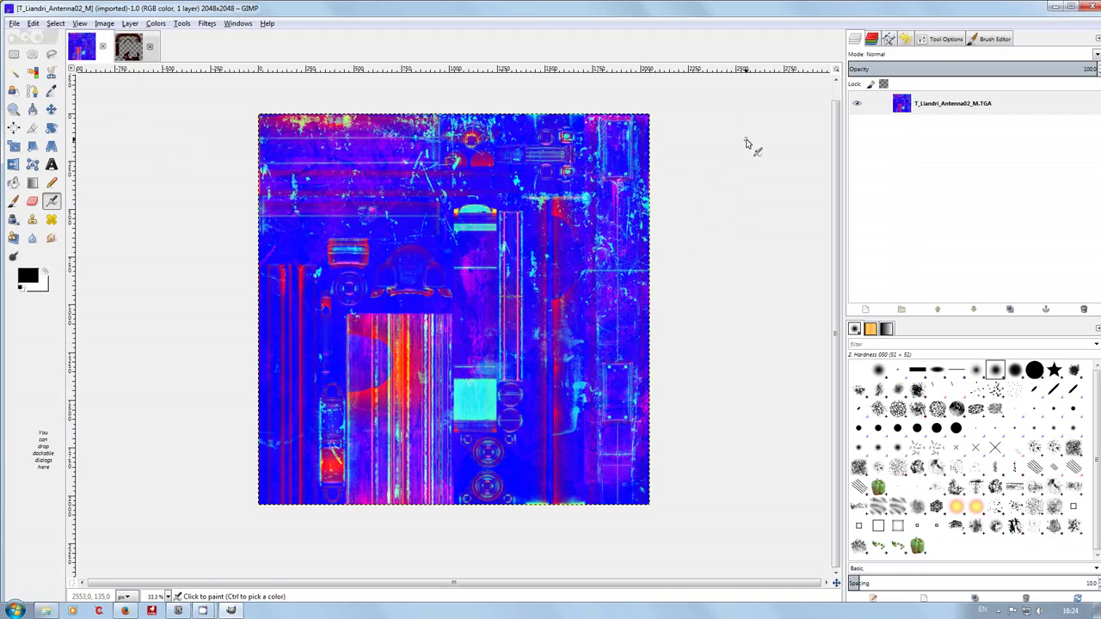
{"action": "left_click", "coordinate": [872, 39]}
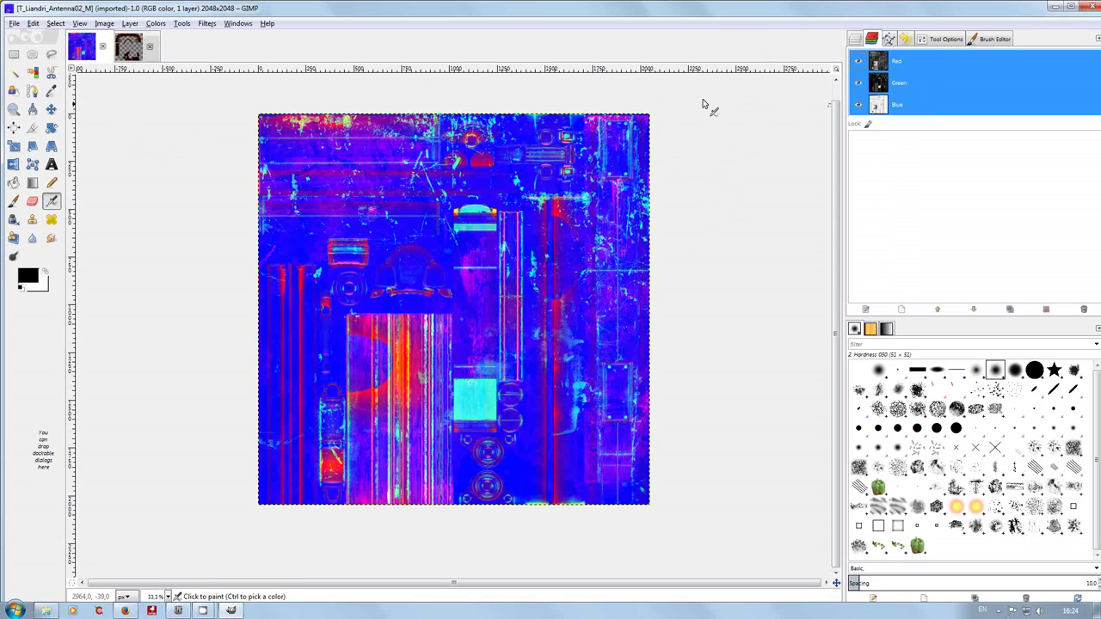
{"action": "left_click", "coordinate": [854, 41]}
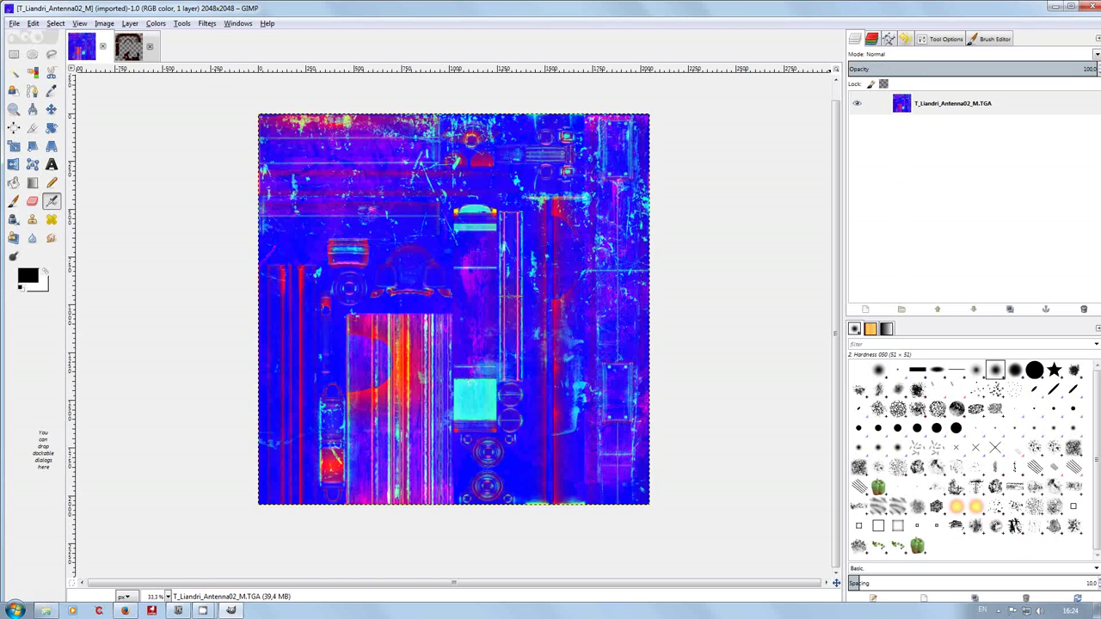
{"action": "left_click", "coordinate": [966, 111]}
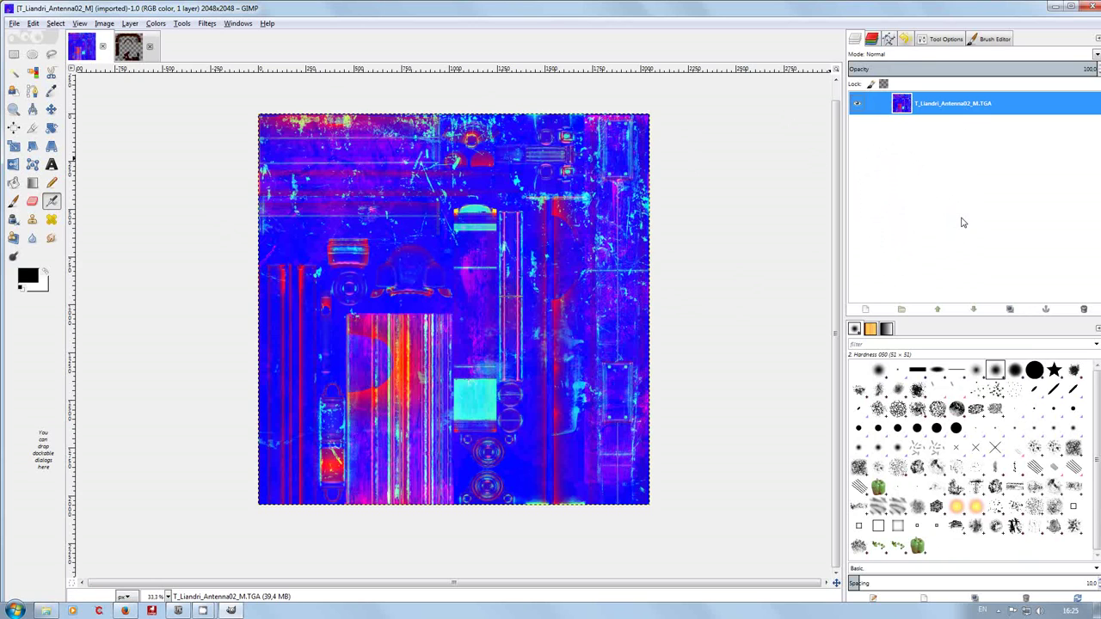
- Show the Antenna02 texture's Red, Green and Blue channels in the Channels dock
{"action": "left_click", "coordinate": [872, 39]}
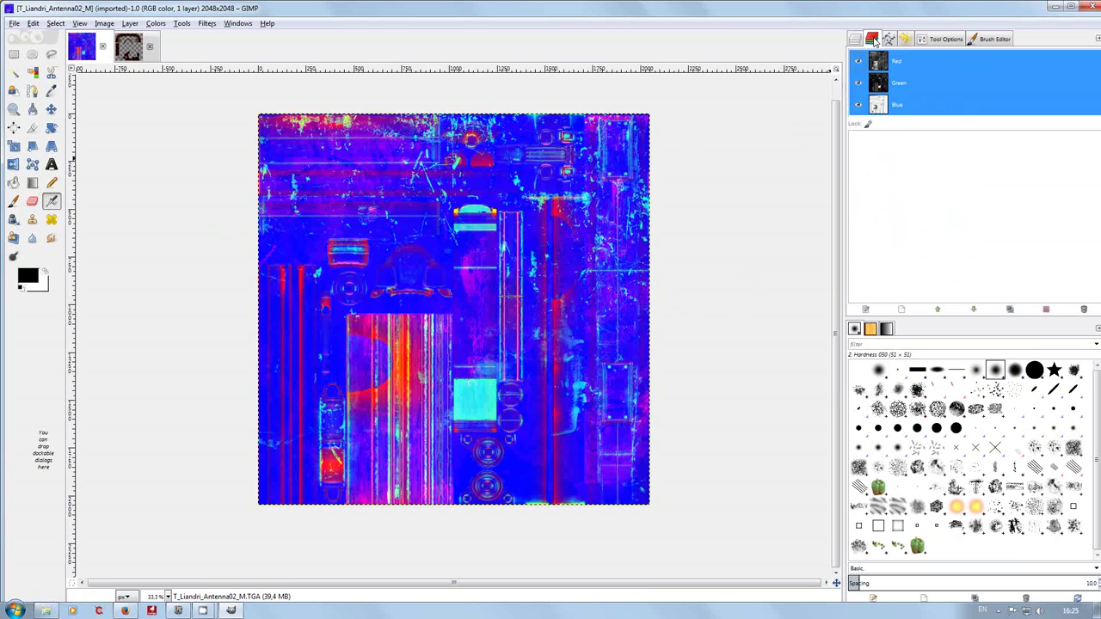
{"action": "left_click", "coordinate": [854, 40]}
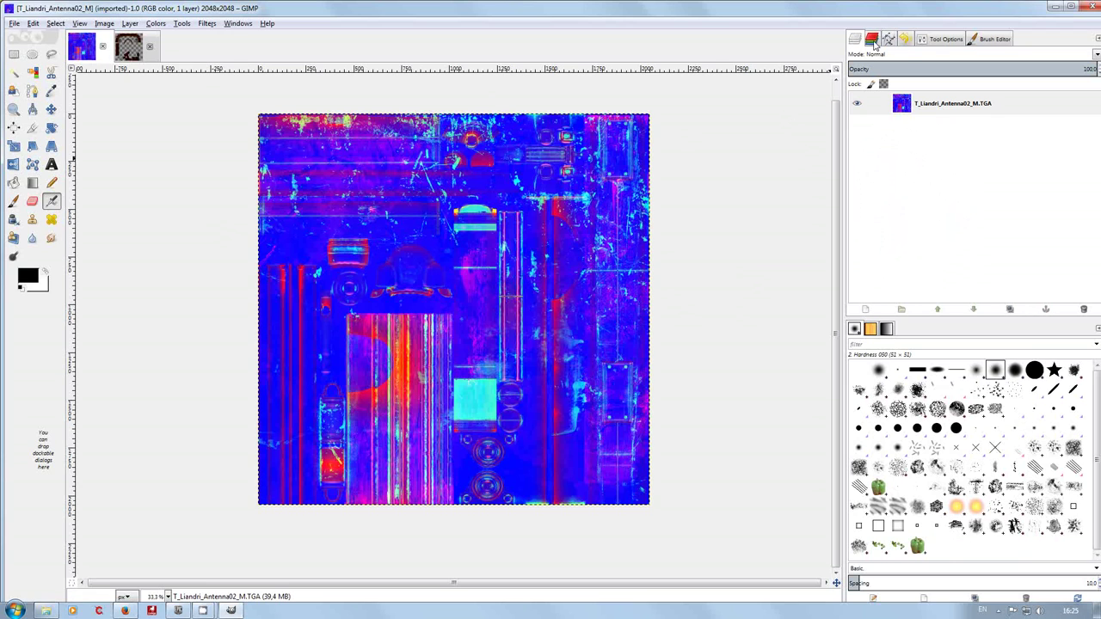
{"action": "left_click", "coordinate": [871, 40]}
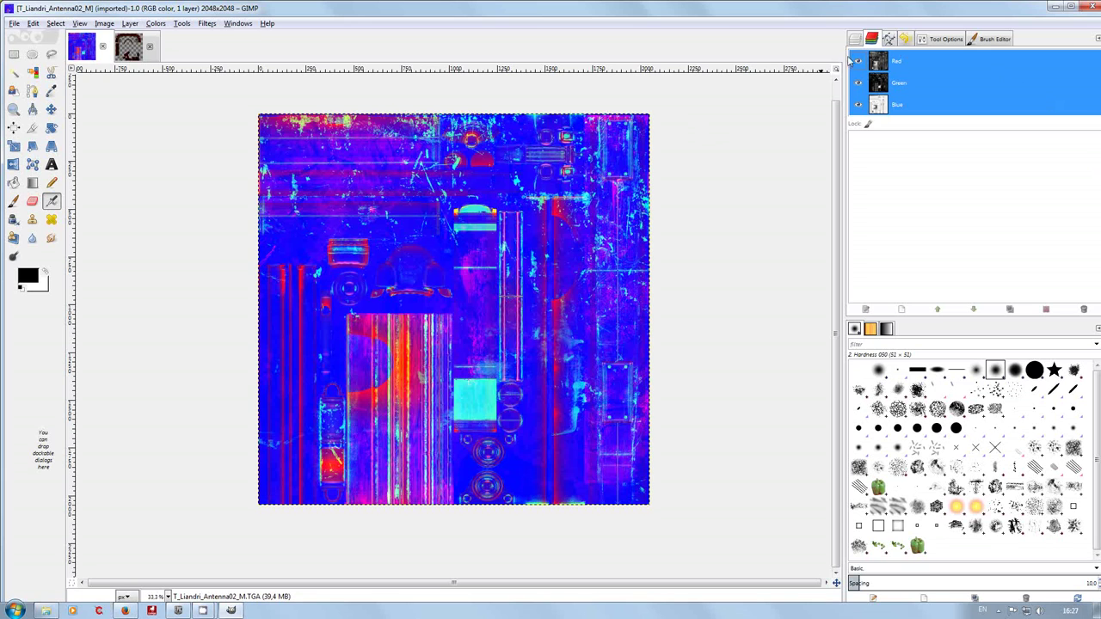
- Hide the Red and Green channels to view blue alone, and deselect all channels
{"action": "left_click", "coordinate": [856, 82]}
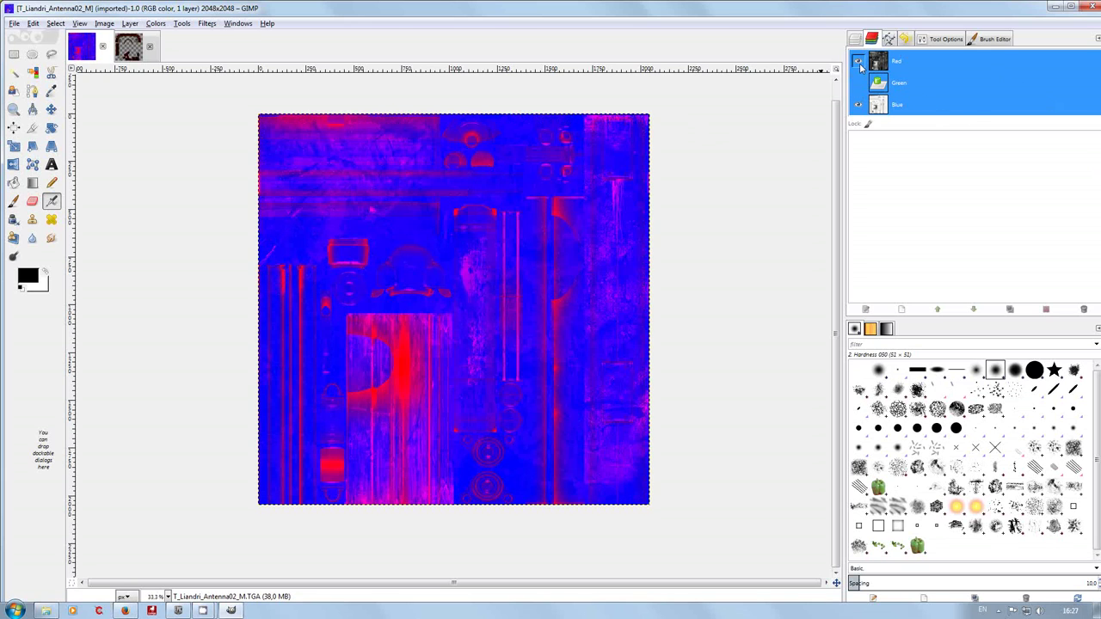
{"action": "left_click", "coordinate": [858, 61]}
{"action": "left_click", "coordinate": [920, 108]}
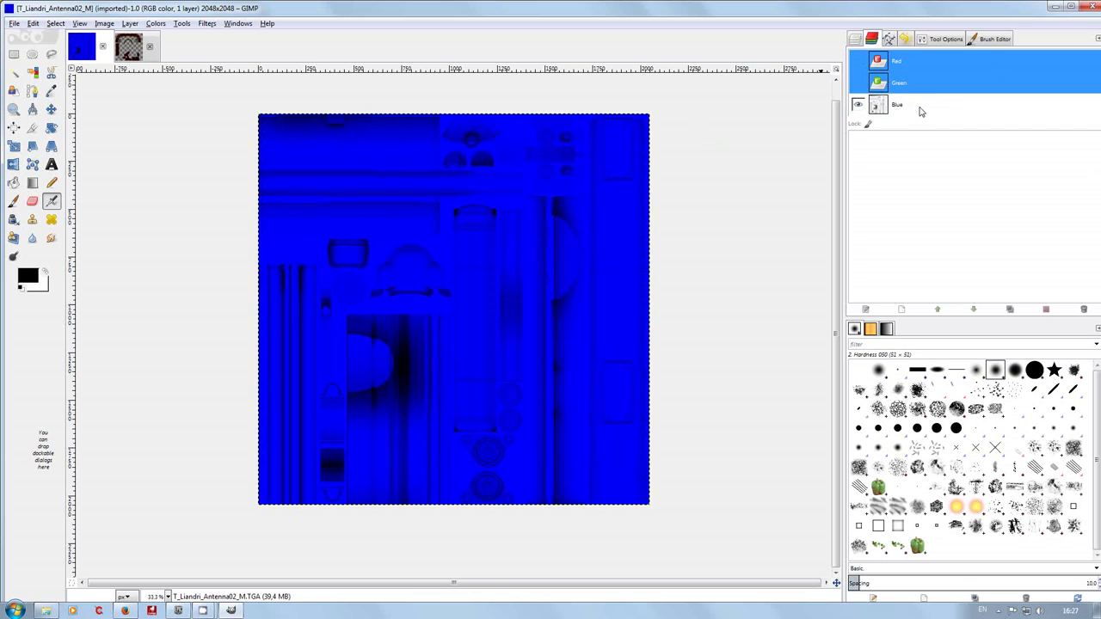
{"action": "left_click", "coordinate": [915, 83]}
{"action": "left_click", "coordinate": [911, 63]}
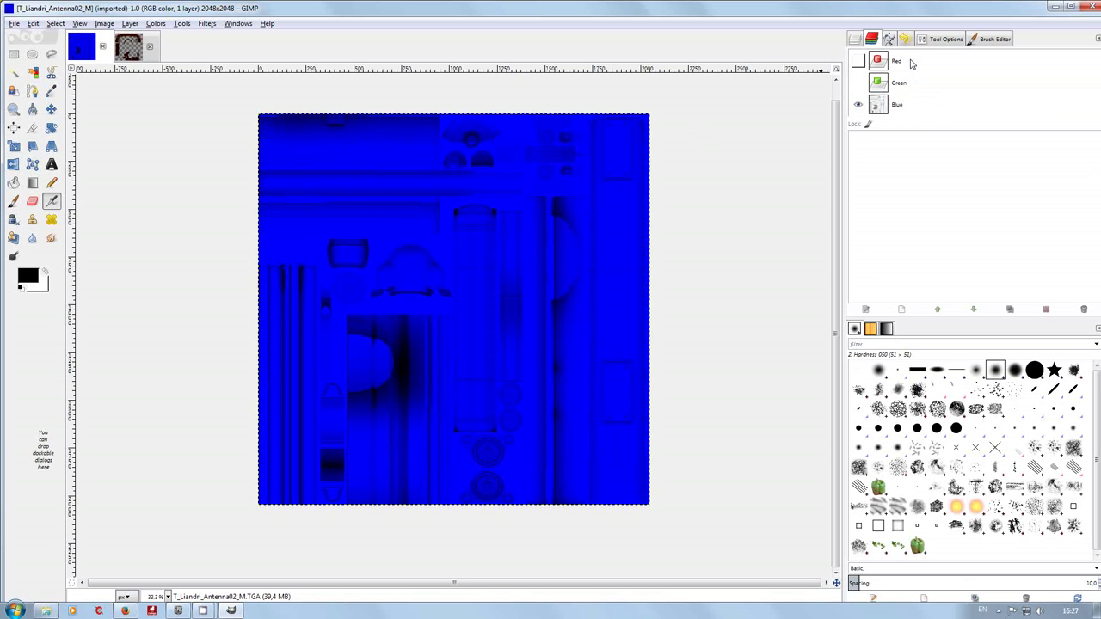
- Show Red and Green again and make only the Blue channel active for editing
{"action": "left_click", "coordinate": [857, 61]}
{"action": "left_click", "coordinate": [858, 82]}
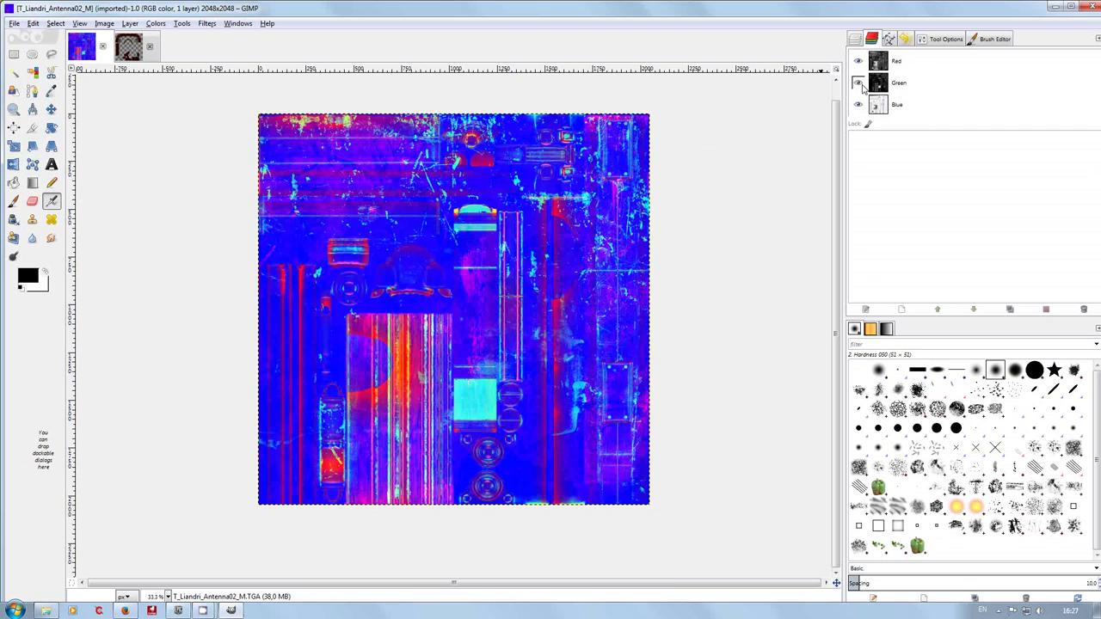
{"action": "left_click", "coordinate": [896, 104]}
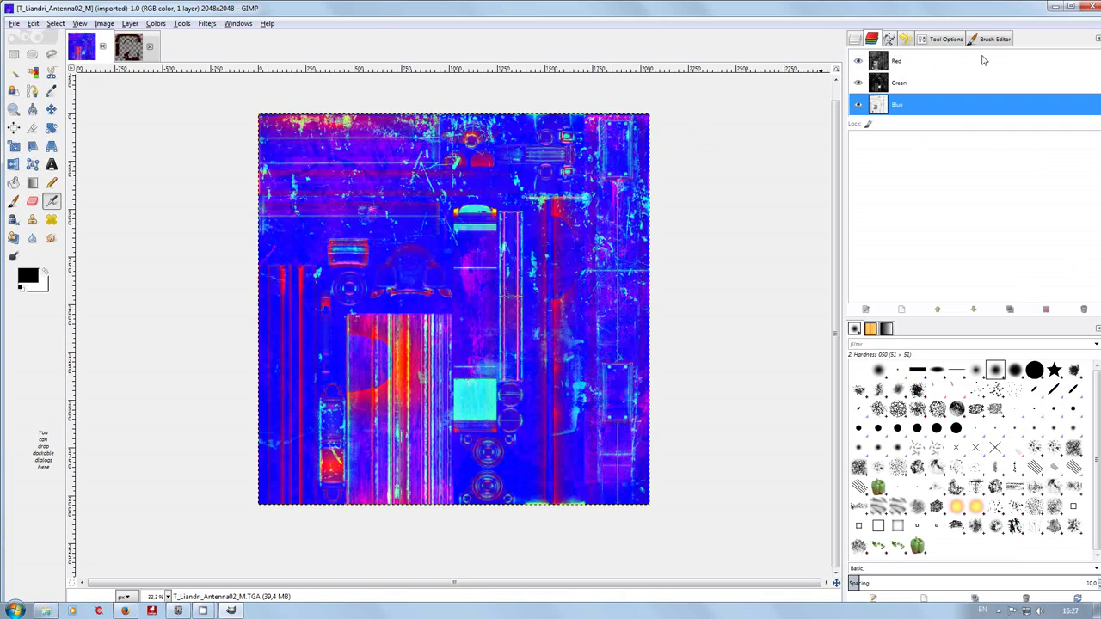
- Switch to the Hatch image, hide its Blue and Green channels, and select its layer
{"action": "left_click", "coordinate": [129, 48]}
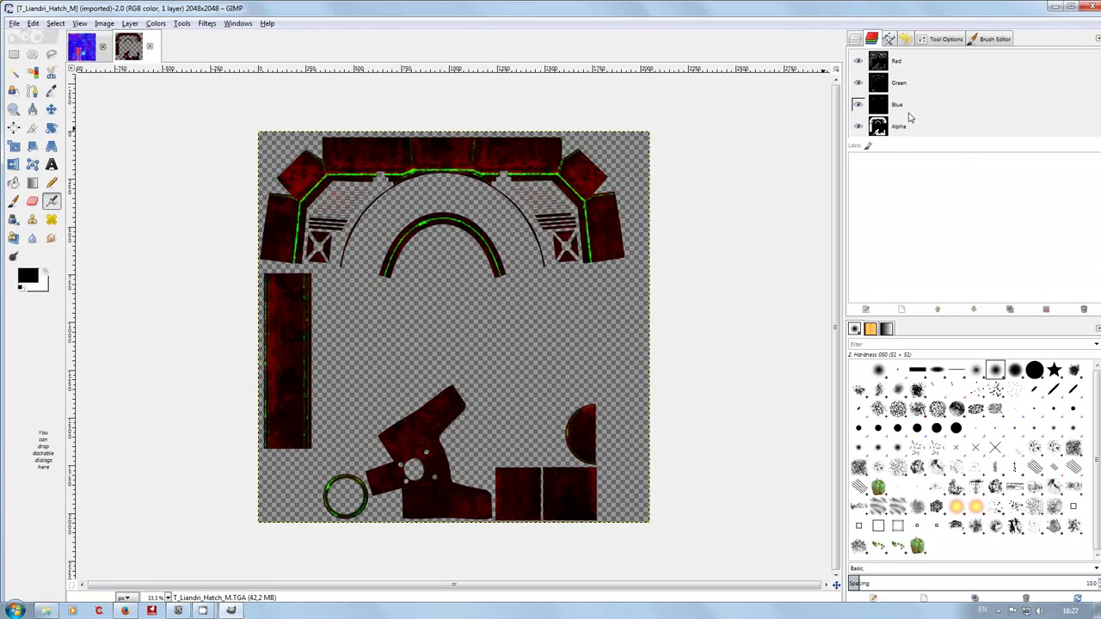
{"action": "left_click", "coordinate": [858, 106]}
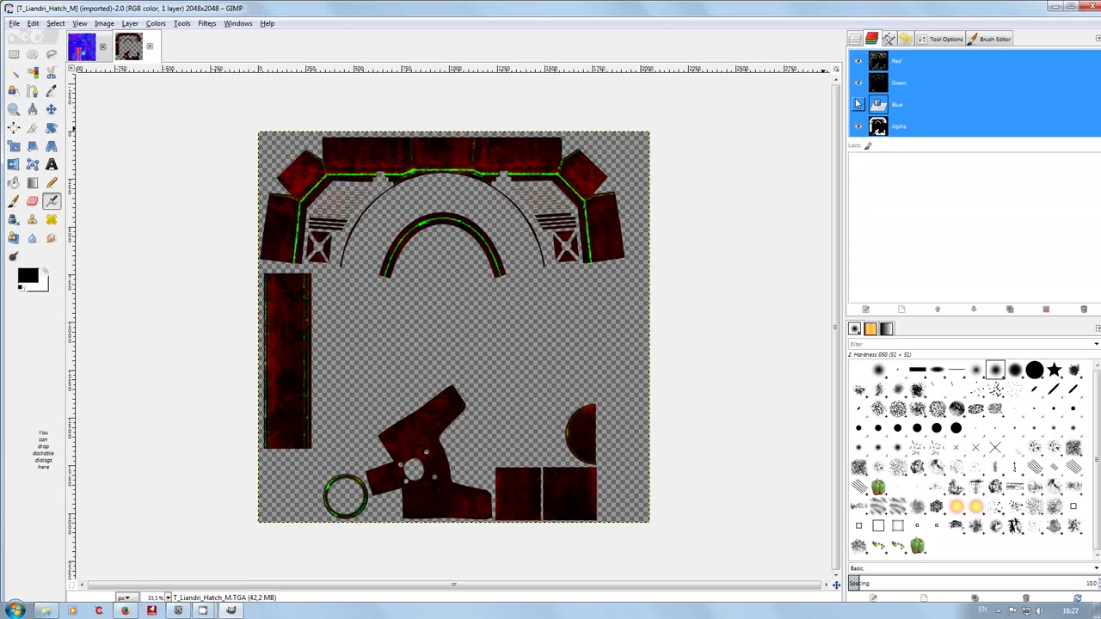
{"action": "left_click", "coordinate": [857, 84]}
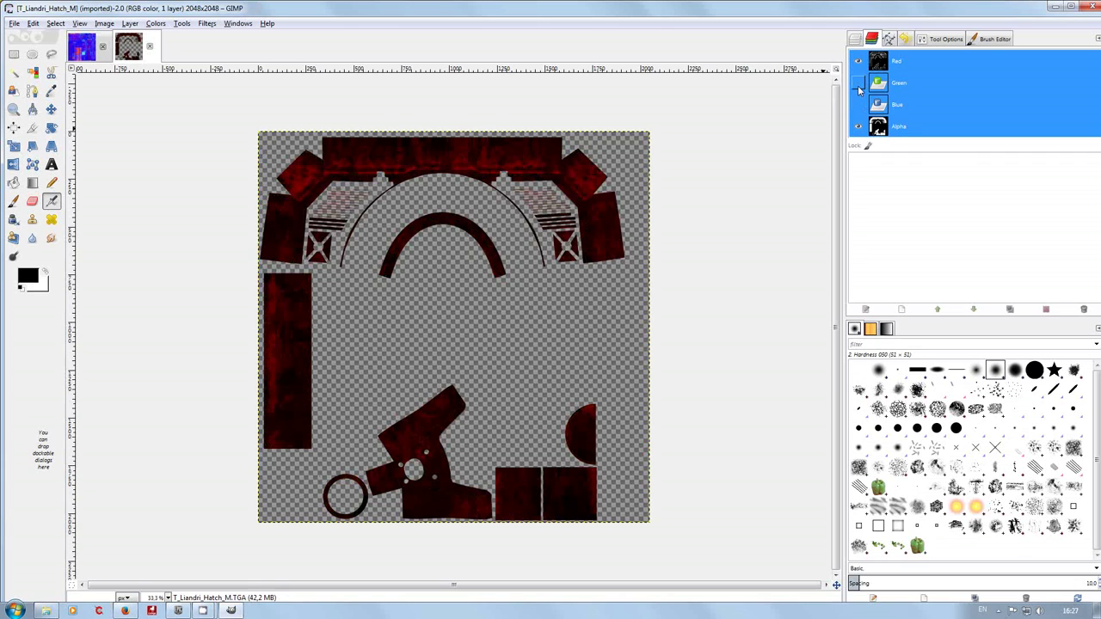
{"action": "left_click", "coordinate": [854, 39]}
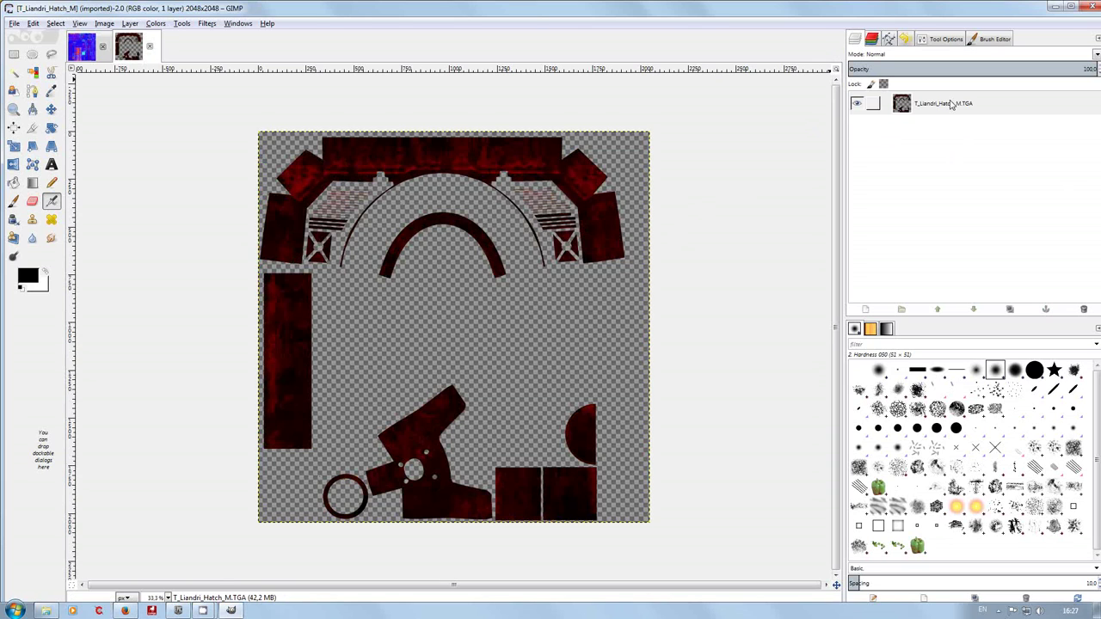
{"action": "left_click", "coordinate": [852, 100]}
{"action": "left_click", "coordinate": [872, 41]}
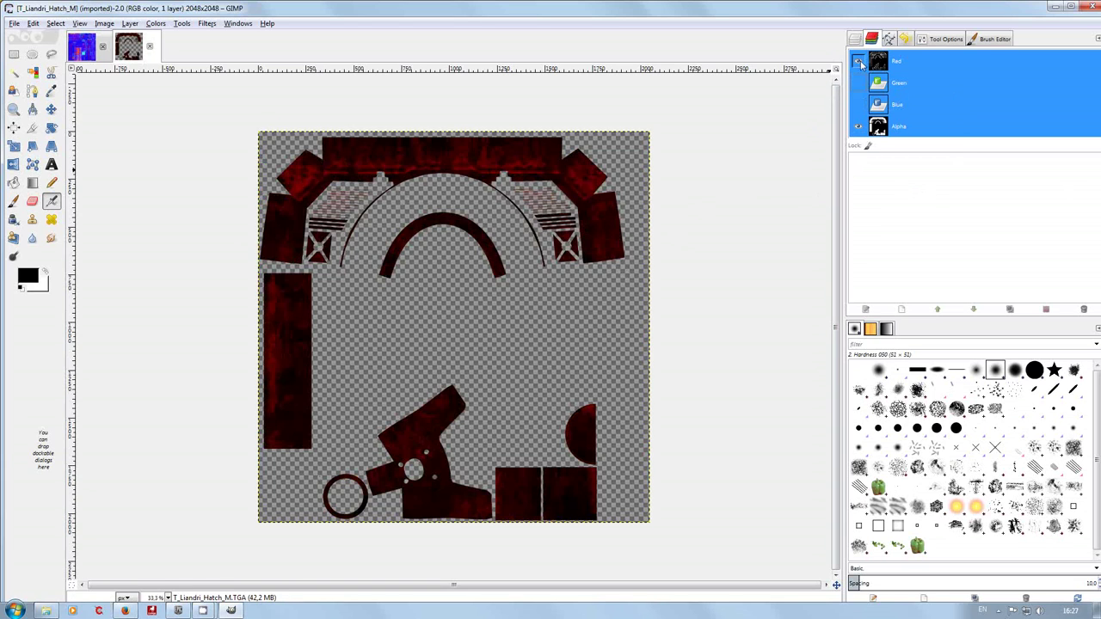
- Select only the Red and Alpha channels and clear them, toggling undo/redo to compare
{"action": "left_click", "coordinate": [887, 62]}
{"action": "left_click", "coordinate": [908, 82]}
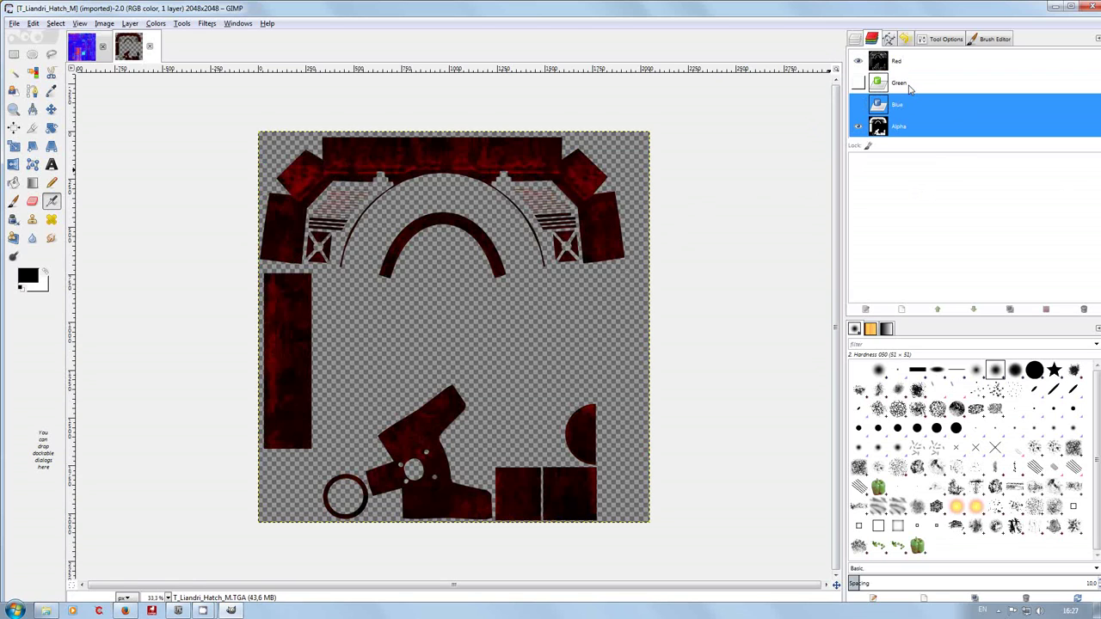
{"action": "left_click", "coordinate": [904, 105]}
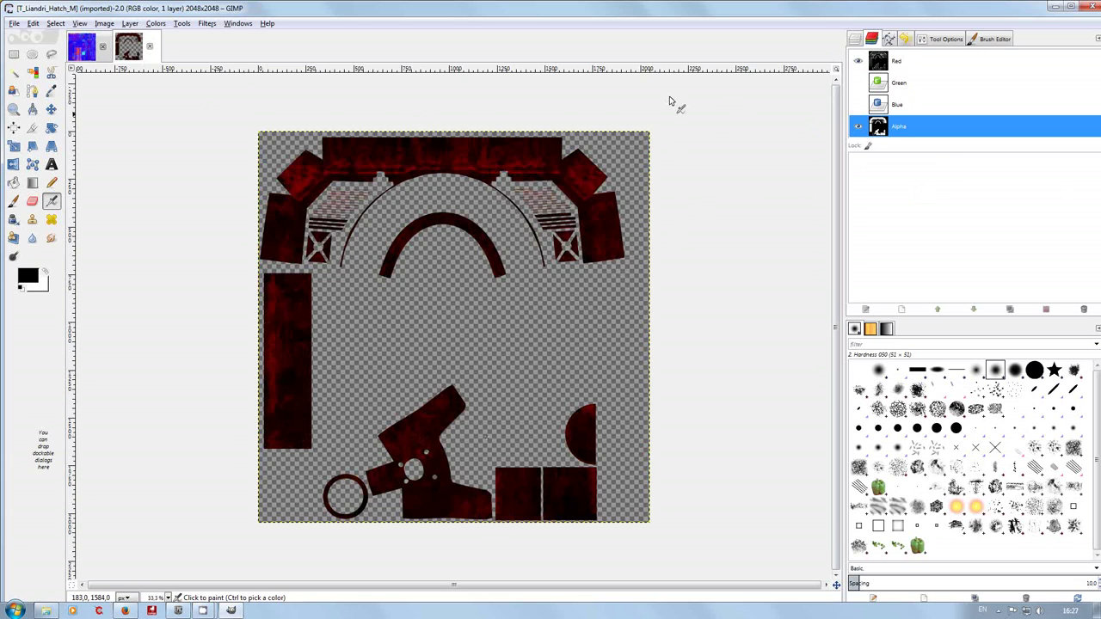
{"action": "left_click", "coordinate": [917, 63]}
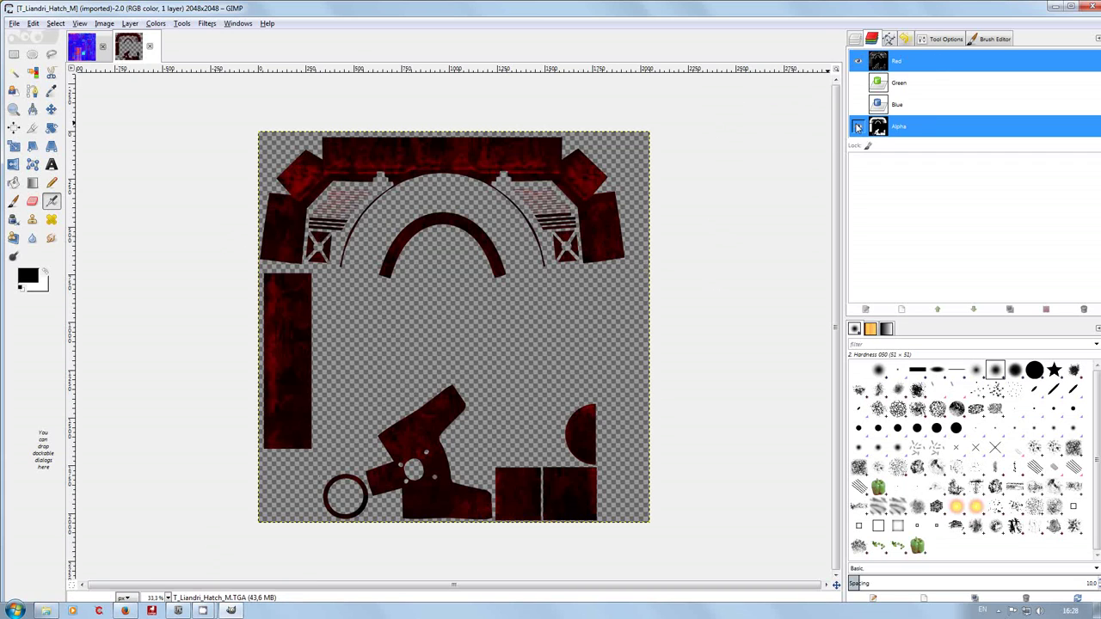
{"action": "key", "text": "Delete"}
{"action": "key", "text": "ctrl+z"}
{"action": "key", "text": "ctrl+y"}
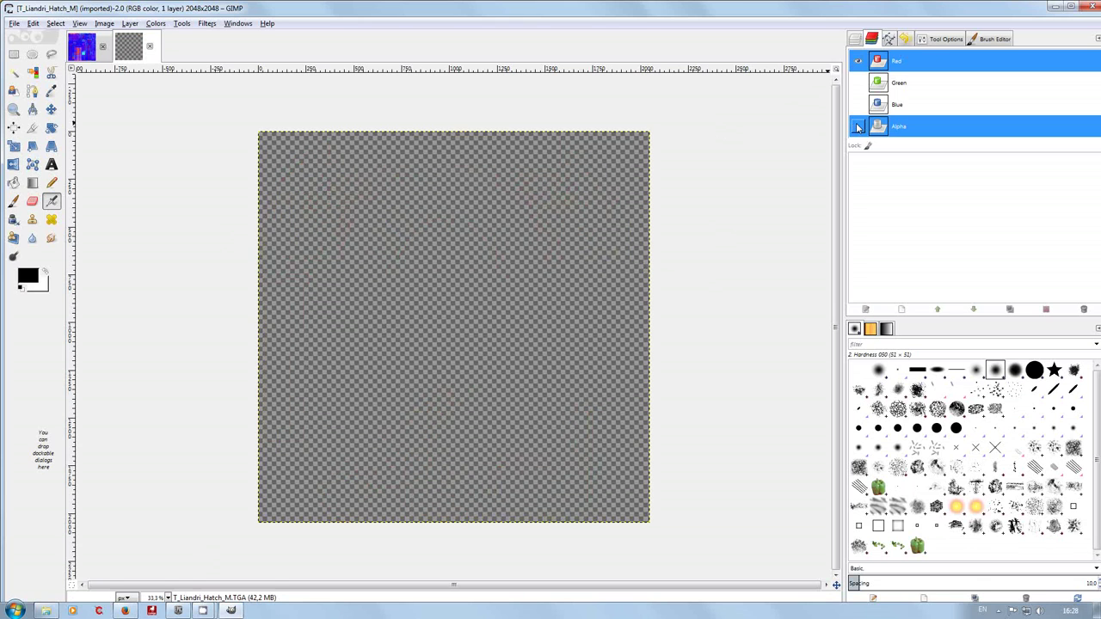
{"action": "key", "text": "ctrl+z"}
{"action": "key", "text": "ctrl+y"}
- Undo the channel clear to restore the original hatch mask content
{"action": "key", "text": "ctrl+z"}
{"action": "key", "text": "ctrl+y"}
{"action": "key", "text": "ctrl+z"}
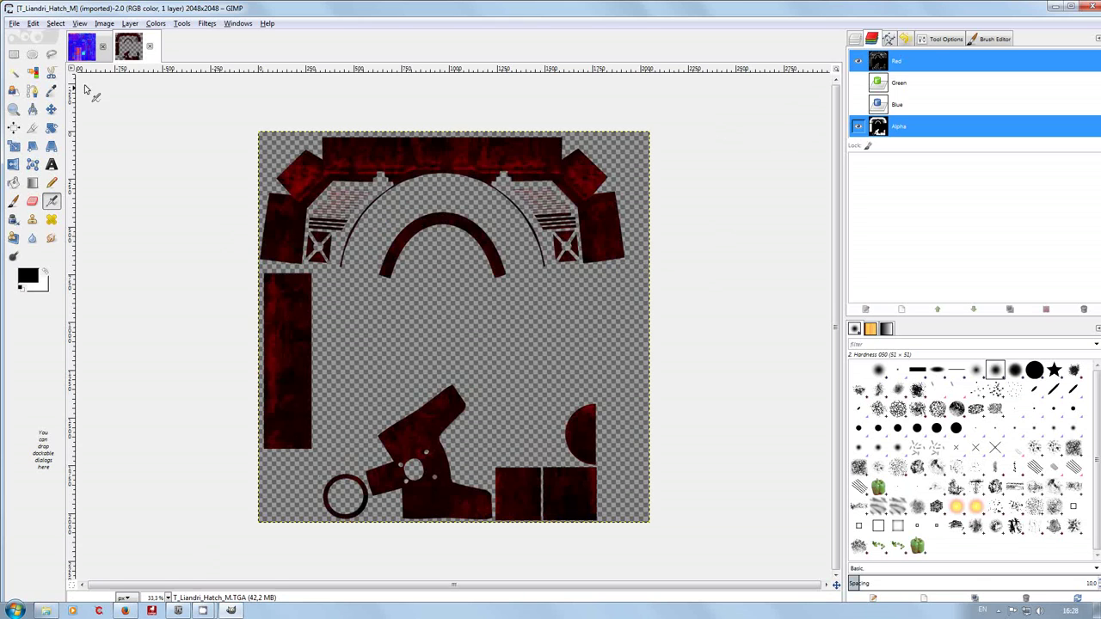
- On the Antenna02 image, view the red, green and blue channels one at a time
{"action": "left_click", "coordinate": [93, 48]}
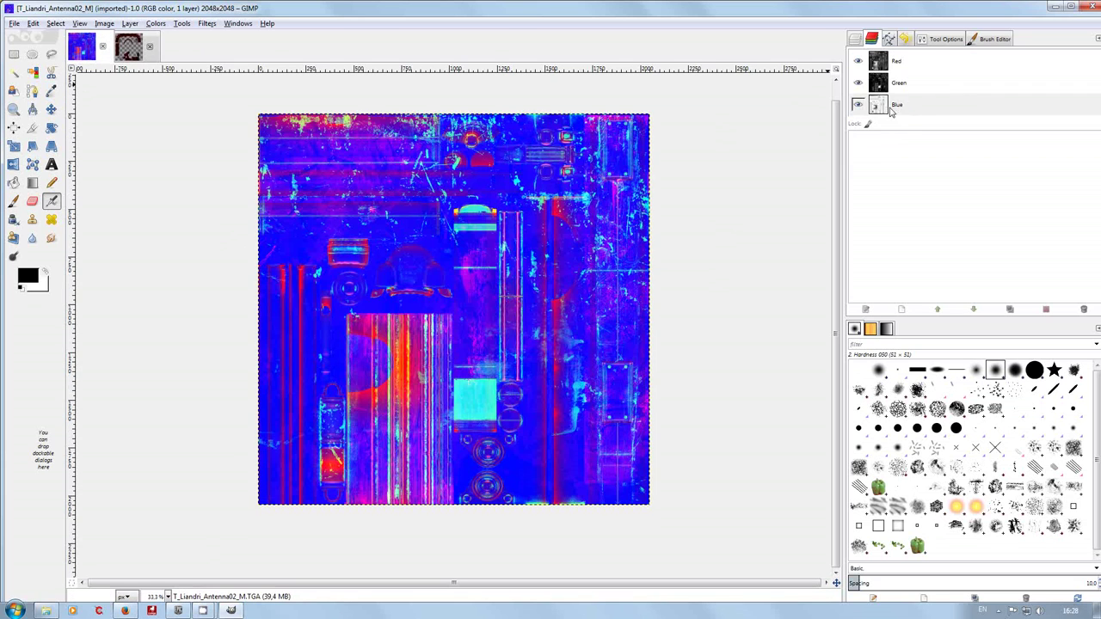
{"action": "left_click", "coordinate": [857, 105]}
{"action": "left_click", "coordinate": [857, 82]}
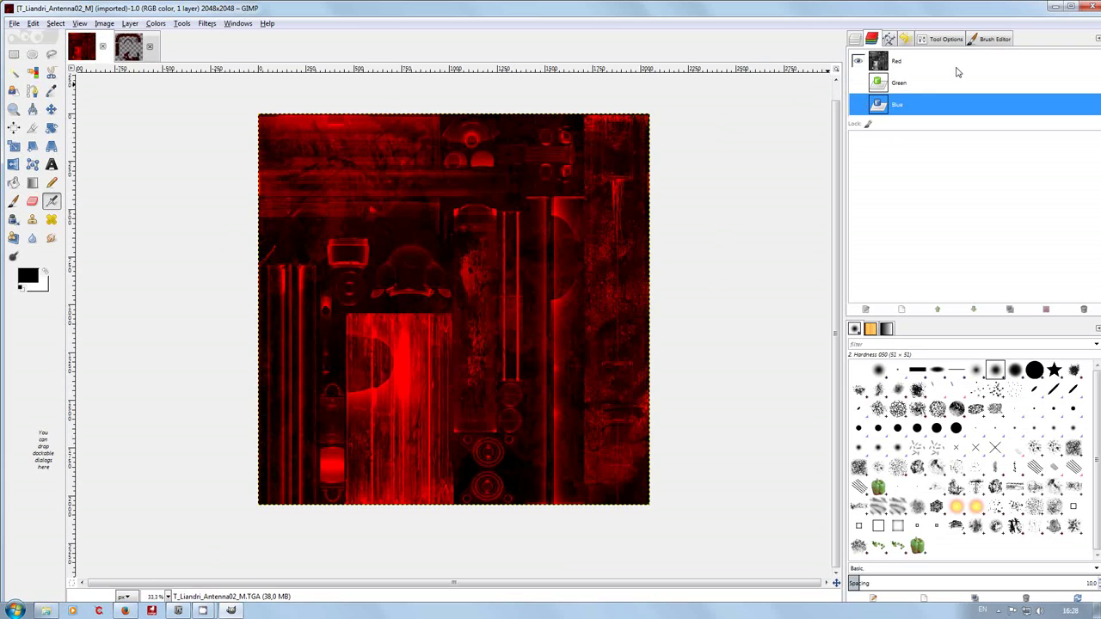
{"action": "left_click", "coordinate": [916, 65]}
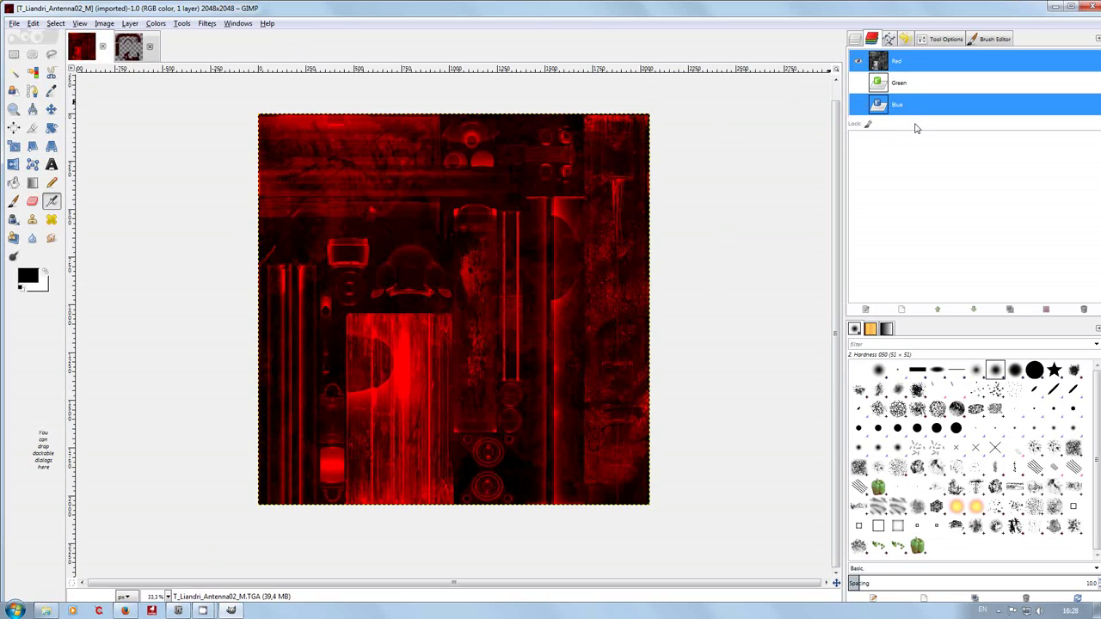
{"action": "left_click", "coordinate": [858, 87]}
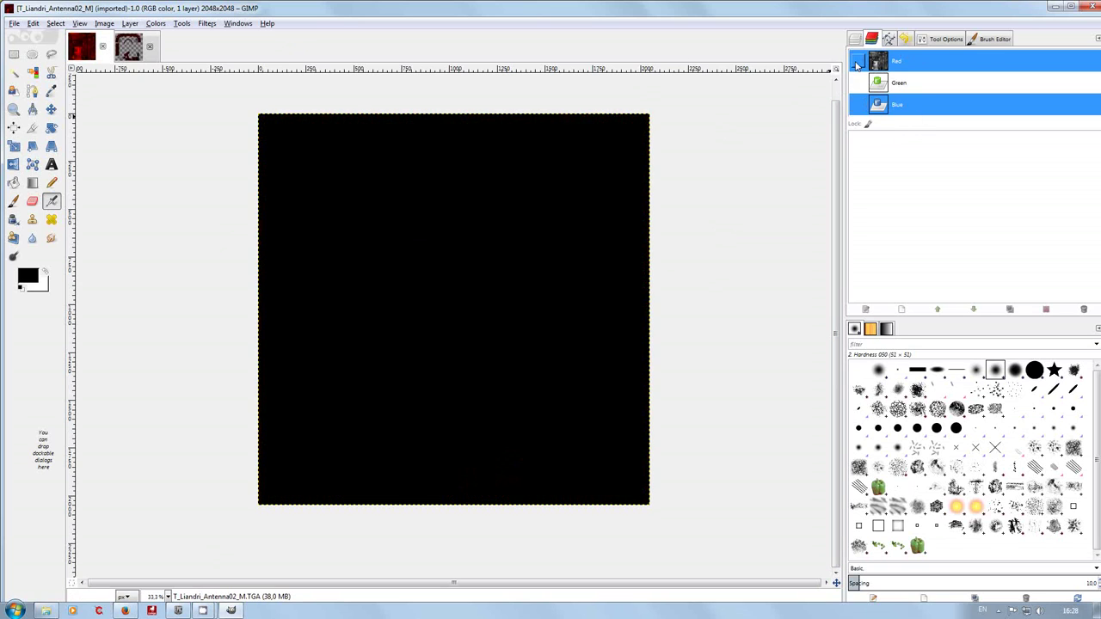
{"action": "left_click", "coordinate": [857, 84]}
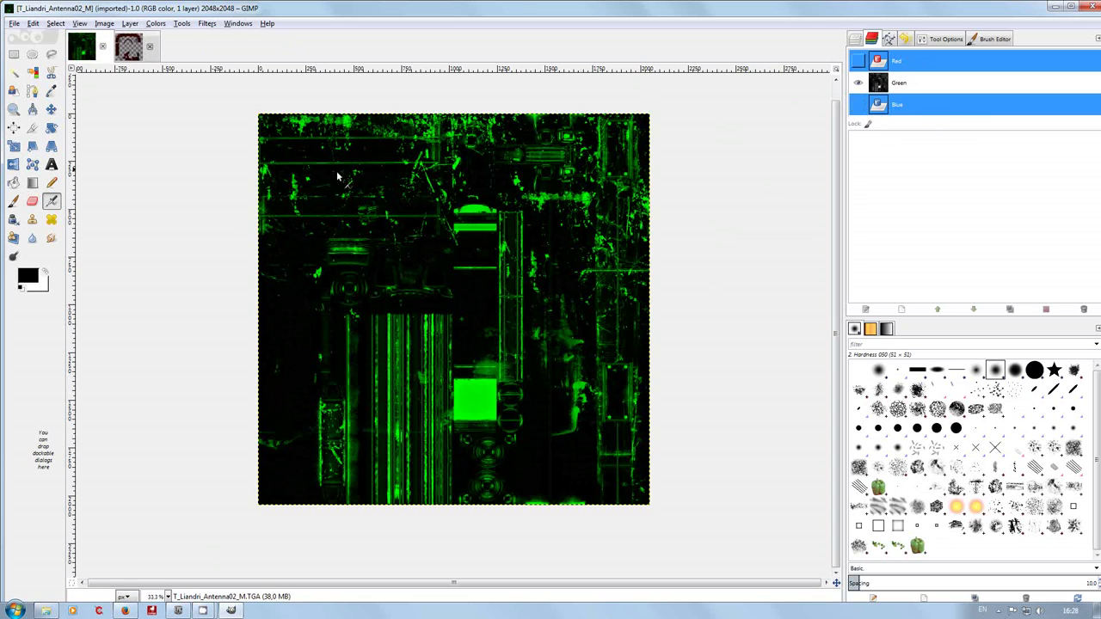
{"action": "left_click", "coordinate": [857, 82]}
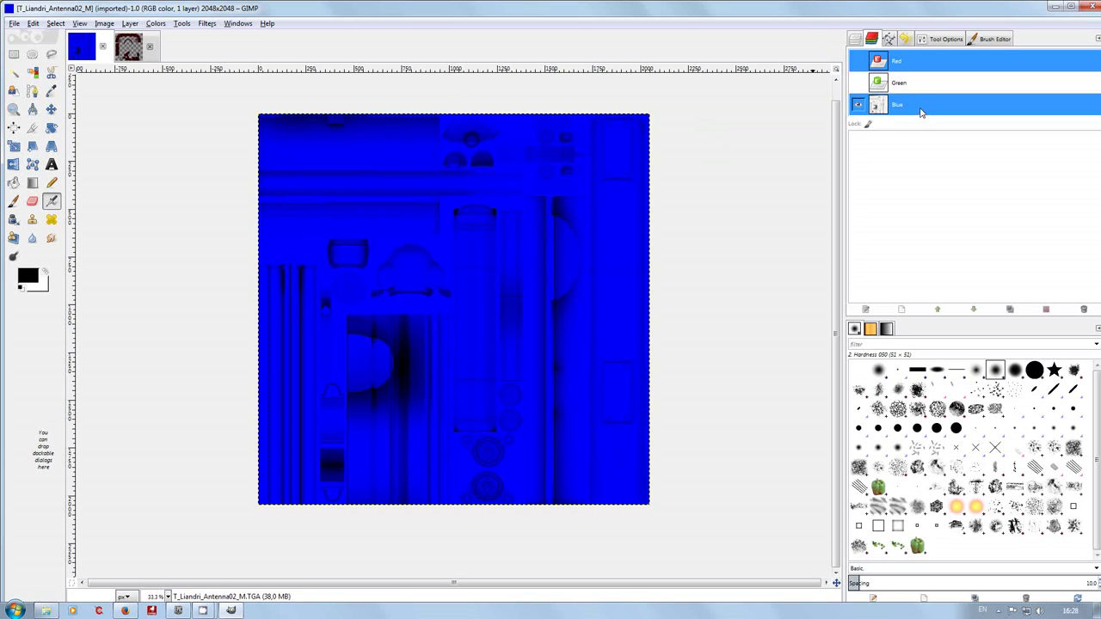
- Close the Hatch image, make Antenna02's Red and Green channels visible again, and quit GIMP
{"action": "left_click", "coordinate": [854, 39]}
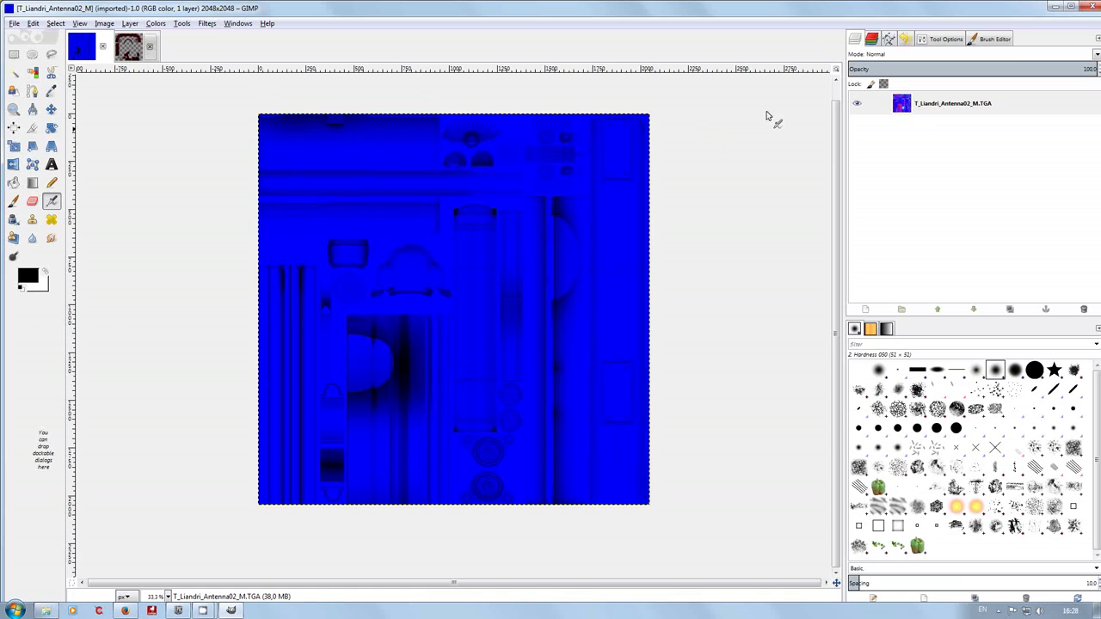
{"action": "left_click", "coordinate": [149, 47]}
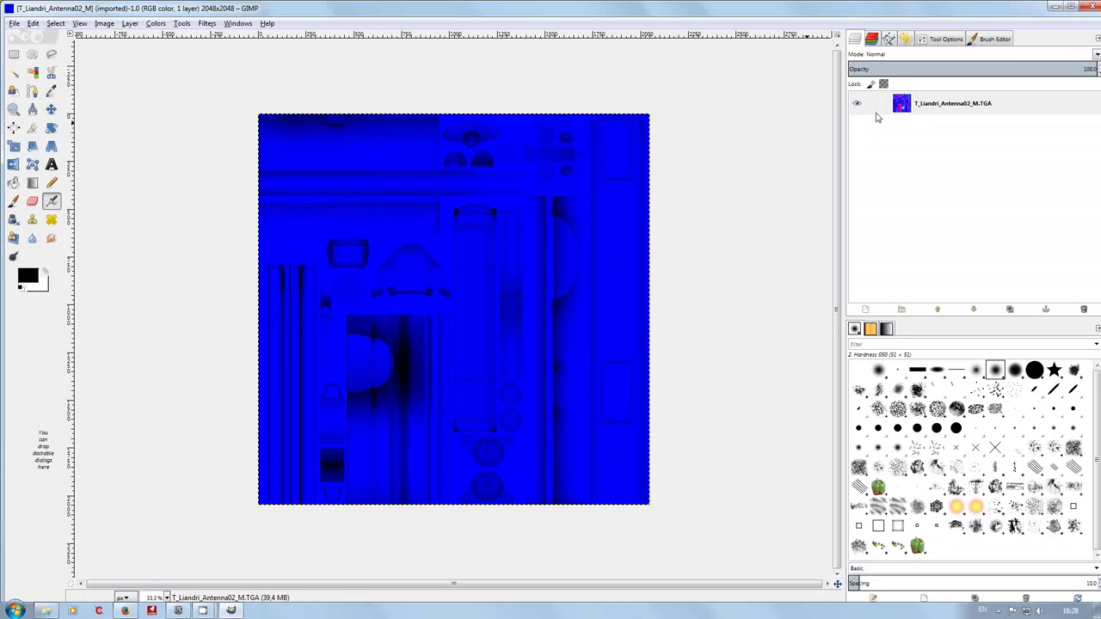
{"action": "left_click", "coordinate": [871, 39]}
{"action": "left_click", "coordinate": [858, 81]}
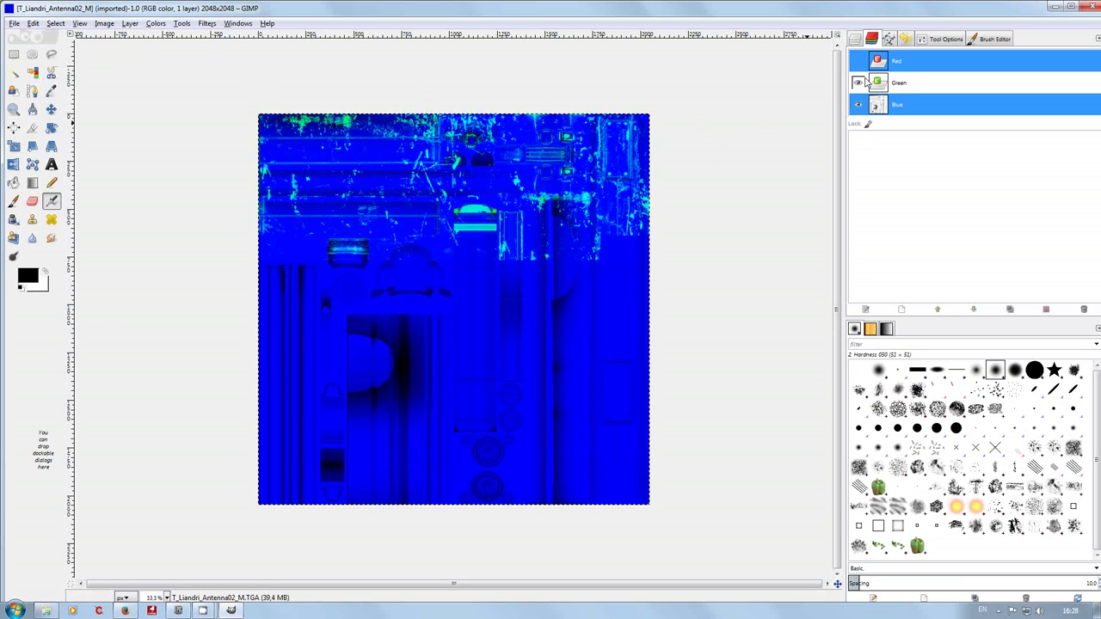
{"action": "left_click", "coordinate": [857, 60]}
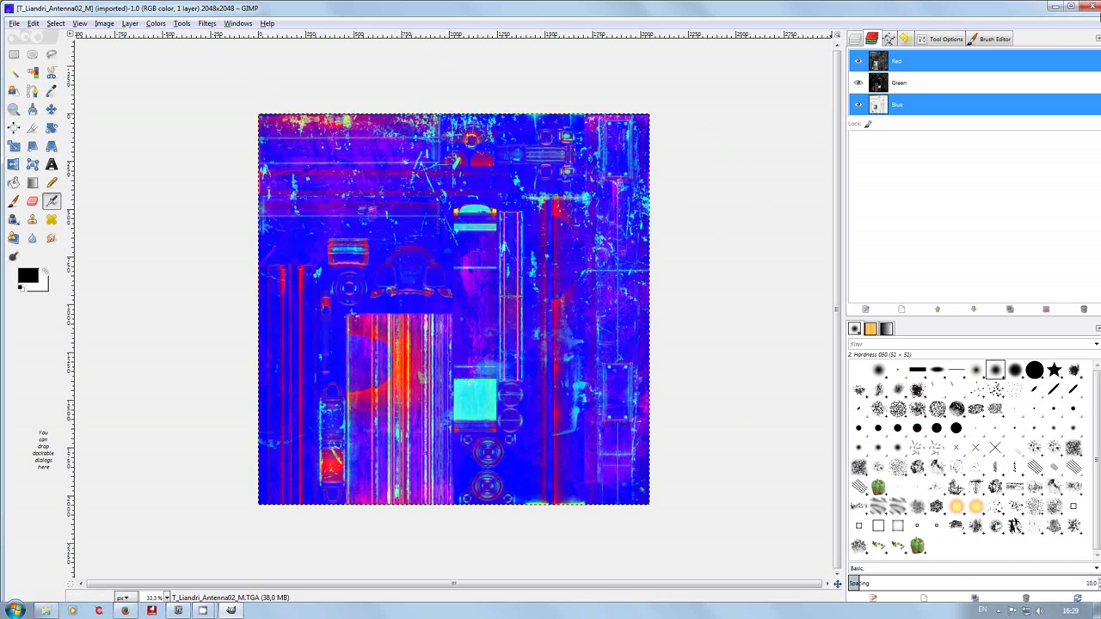
{"action": "left_click", "coordinate": [1088, 7]}
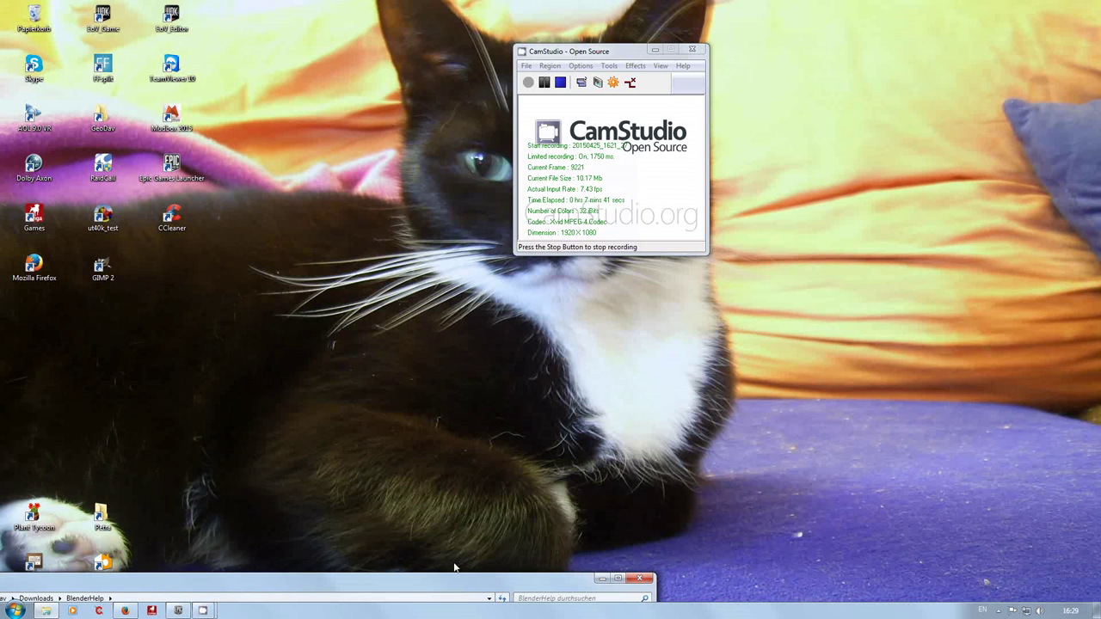
- Relaunch GIMP from the GIMP 2 desktop shortcut
{"action": "left_click", "coordinate": [103, 268]}
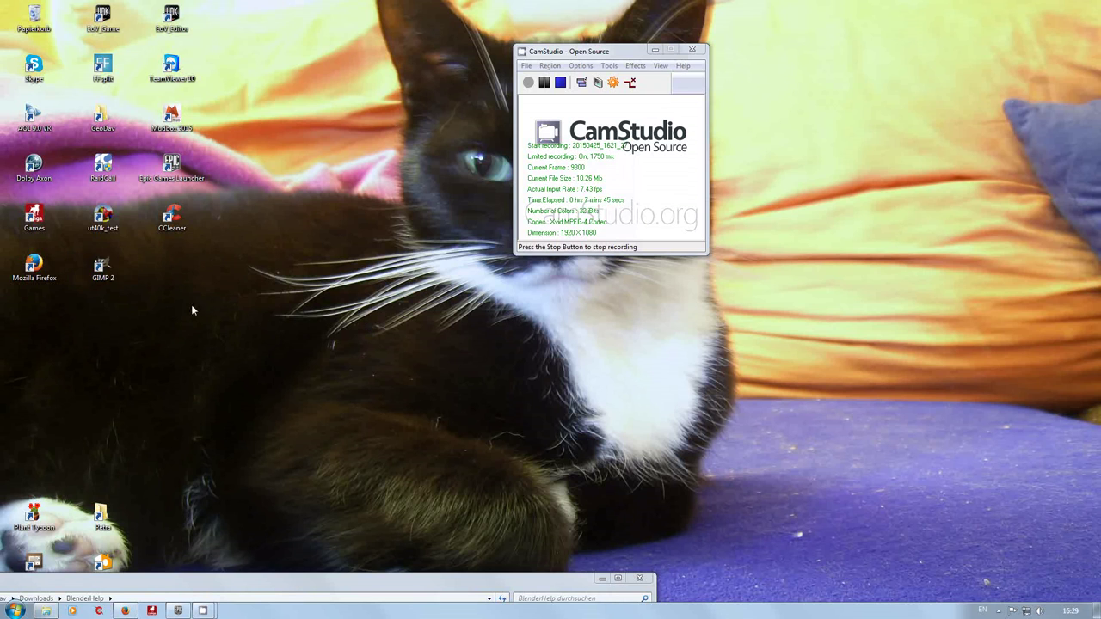
{"action": "double_click", "coordinate": [112, 271]}
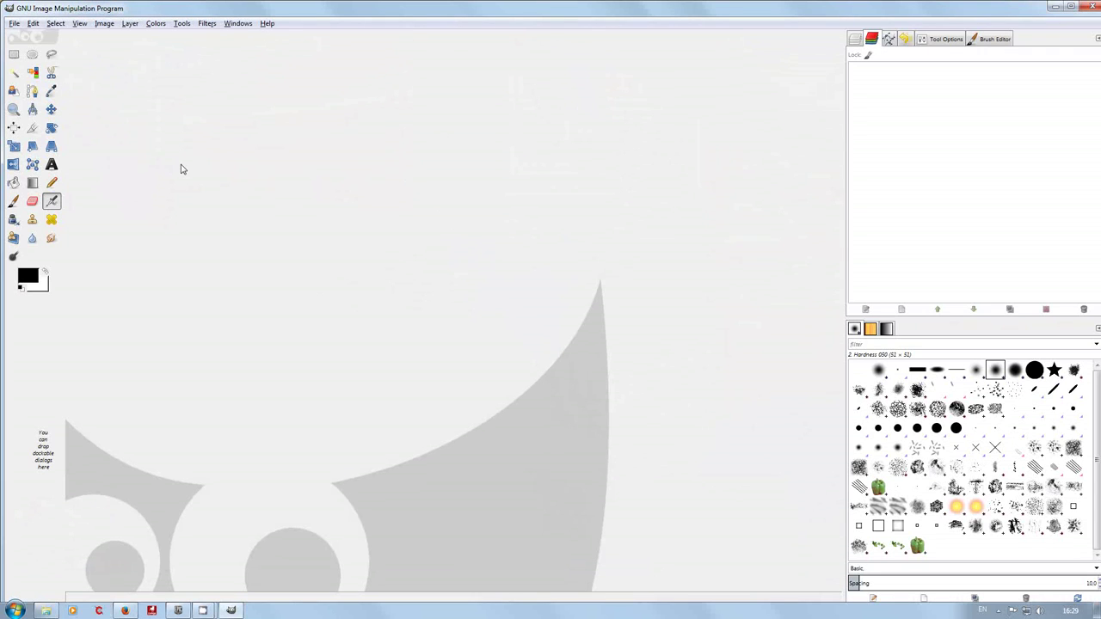
- Open mask_red.png by dragging it from the BlenderHelp folder onto the GIMP window
{"action": "left_click", "coordinate": [15, 23]}
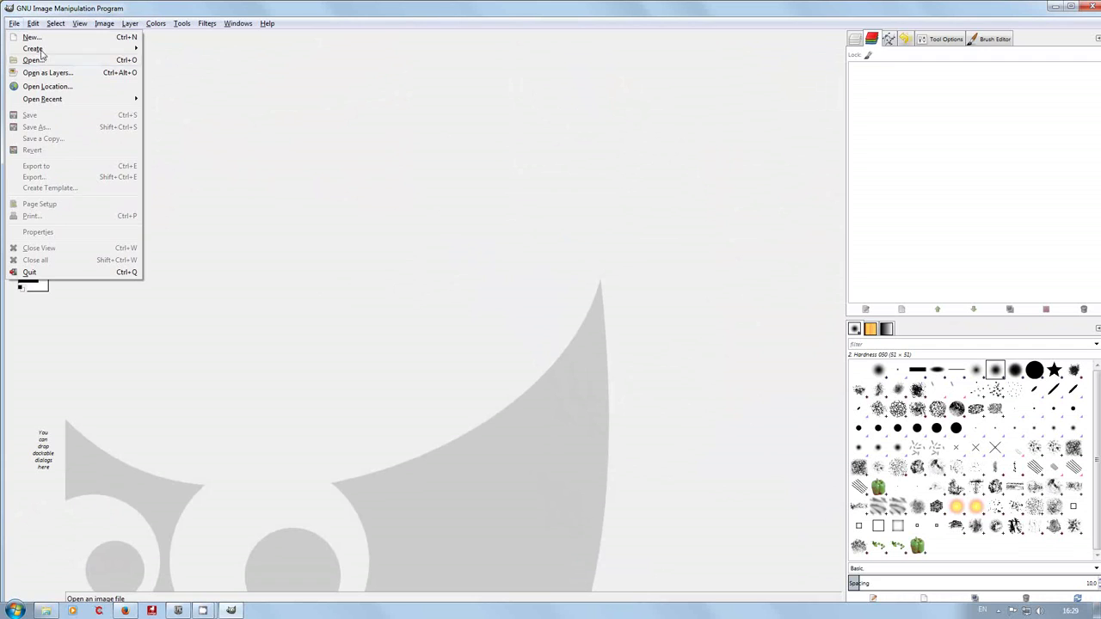
{"action": "mouse_move", "coordinate": [55, 100]}
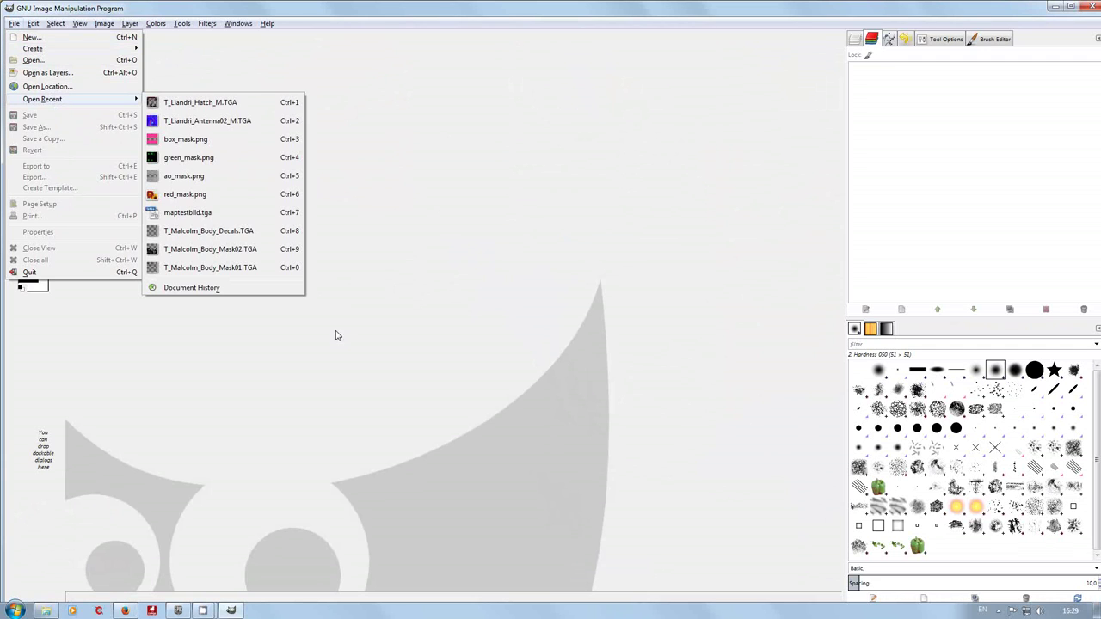
{"action": "left_click", "coordinate": [73, 611]}
{"action": "left_click", "coordinate": [73, 611]}
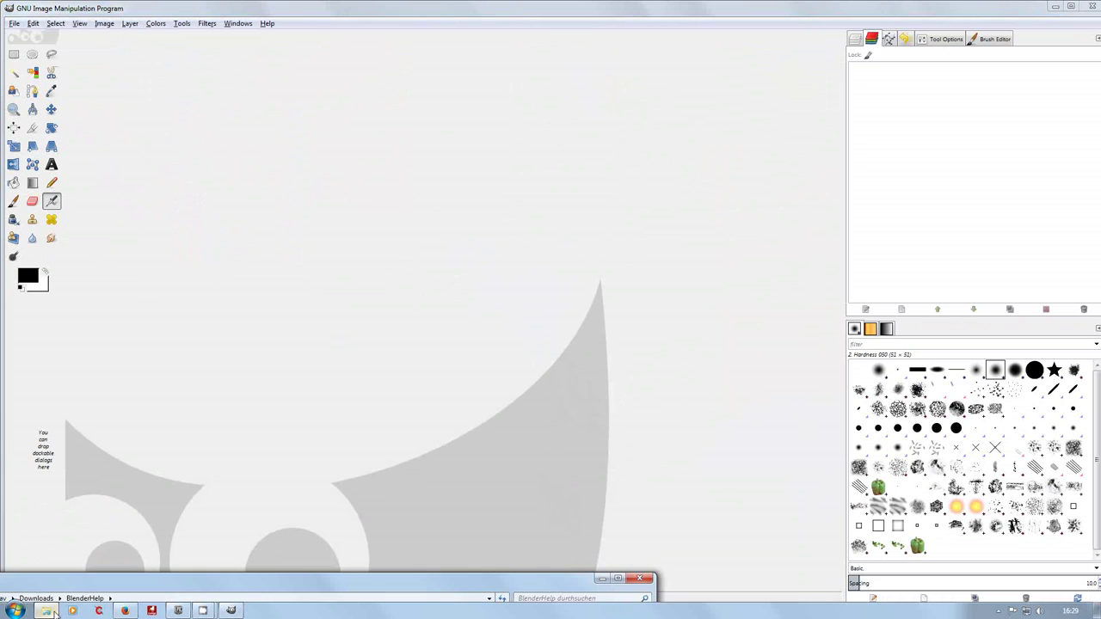
{"action": "left_click", "coordinate": [47, 610]}
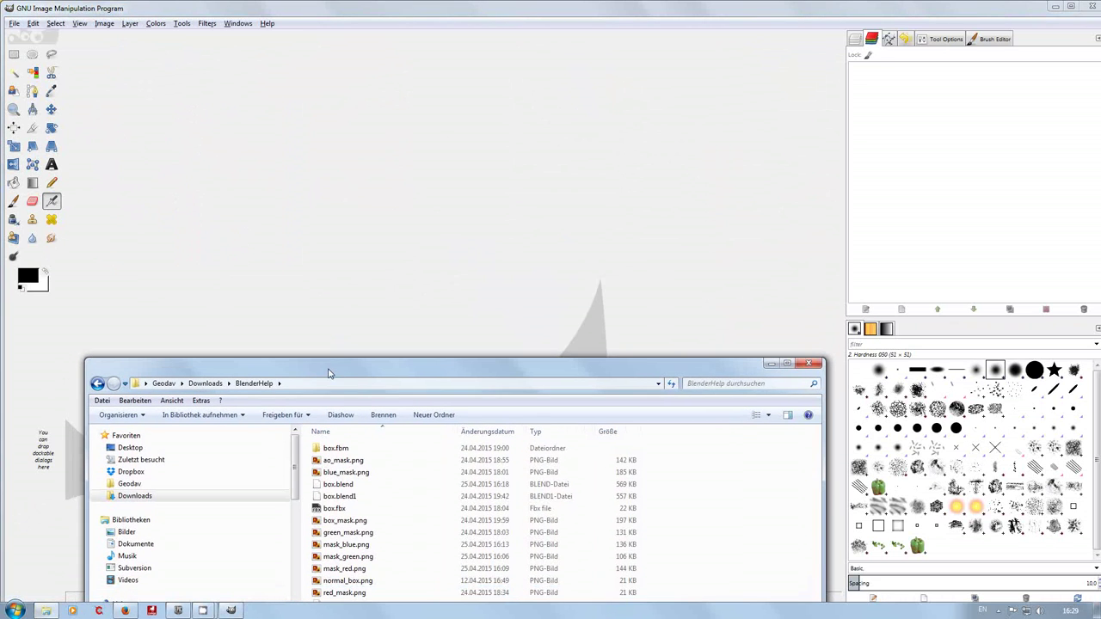
{"action": "left_click", "coordinate": [349, 569]}
{"action": "left_click_drag", "start_coordinate": [349, 569], "coordinate": [336, 249]}
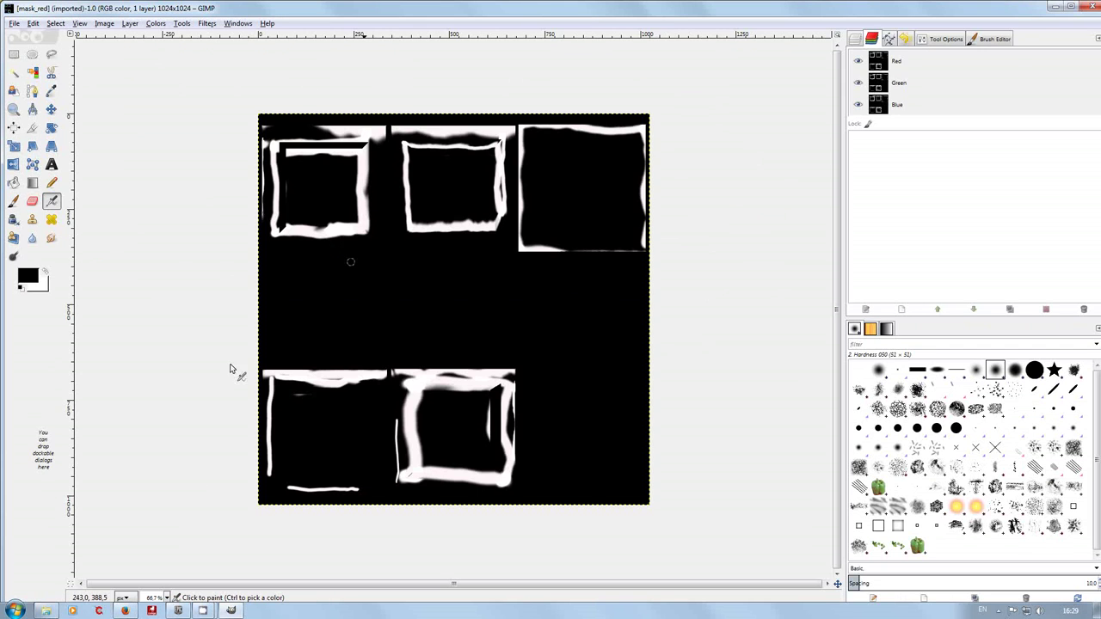
- Check mask_red's layers, then reselect its Red, Green and Blue channels so all are active
{"action": "left_click", "coordinate": [856, 40]}
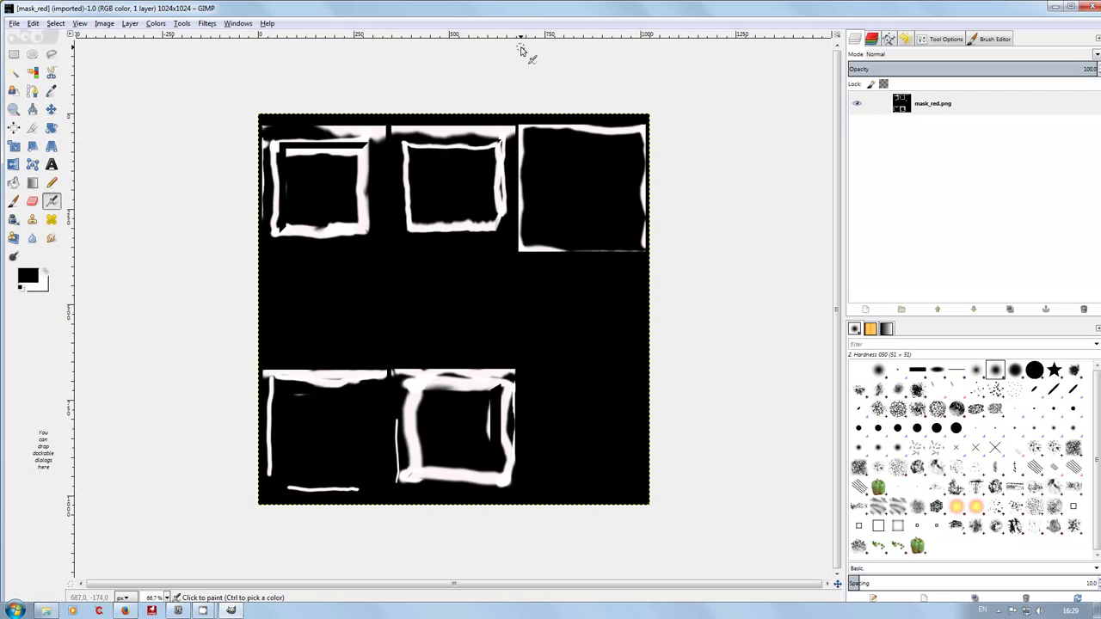
{"action": "left_click", "coordinate": [883, 41]}
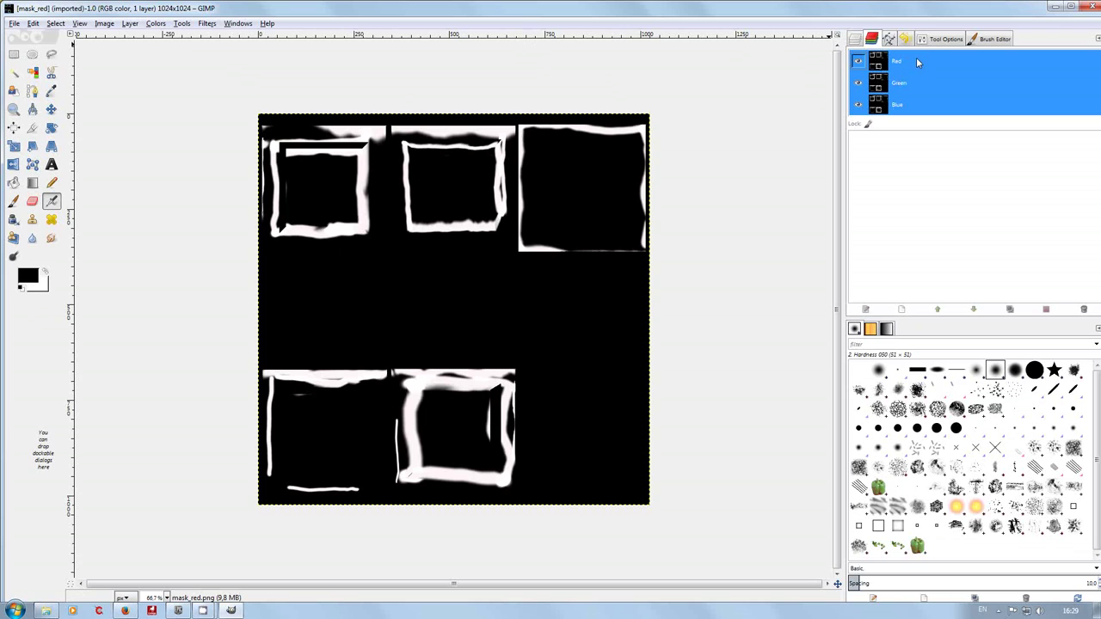
{"action": "left_click", "coordinate": [916, 60]}
{"action": "left_click", "coordinate": [916, 60]}
{"action": "left_click", "coordinate": [911, 82]}
{"action": "left_click", "coordinate": [910, 81]}
{"action": "left_click", "coordinate": [914, 104]}
{"action": "left_click", "coordinate": [916, 107]}
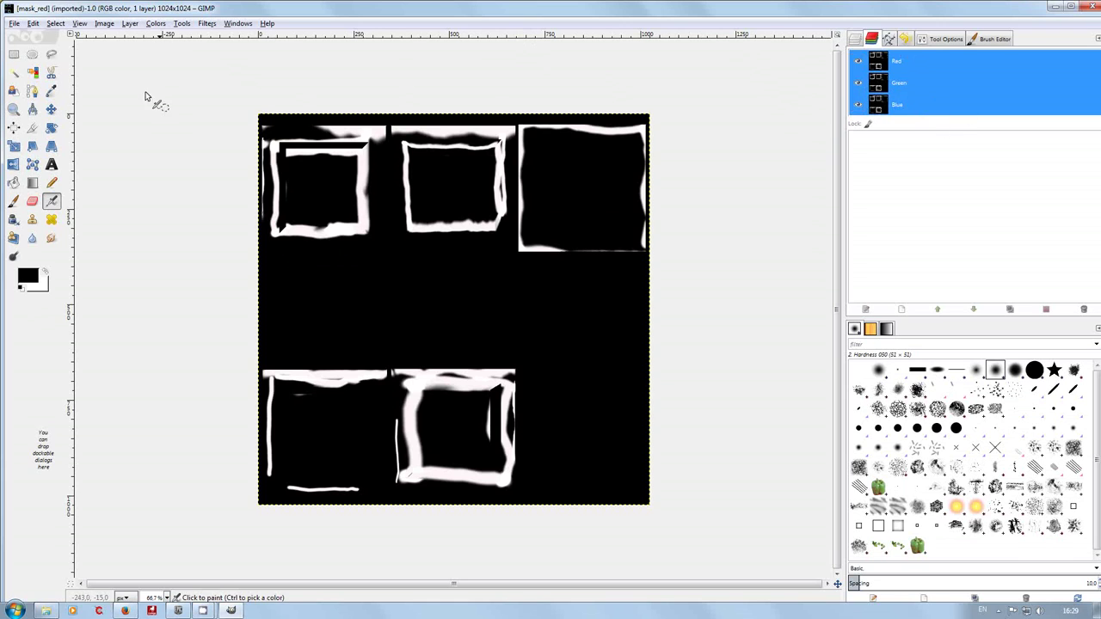
{"action": "left_click", "coordinate": [14, 24]}
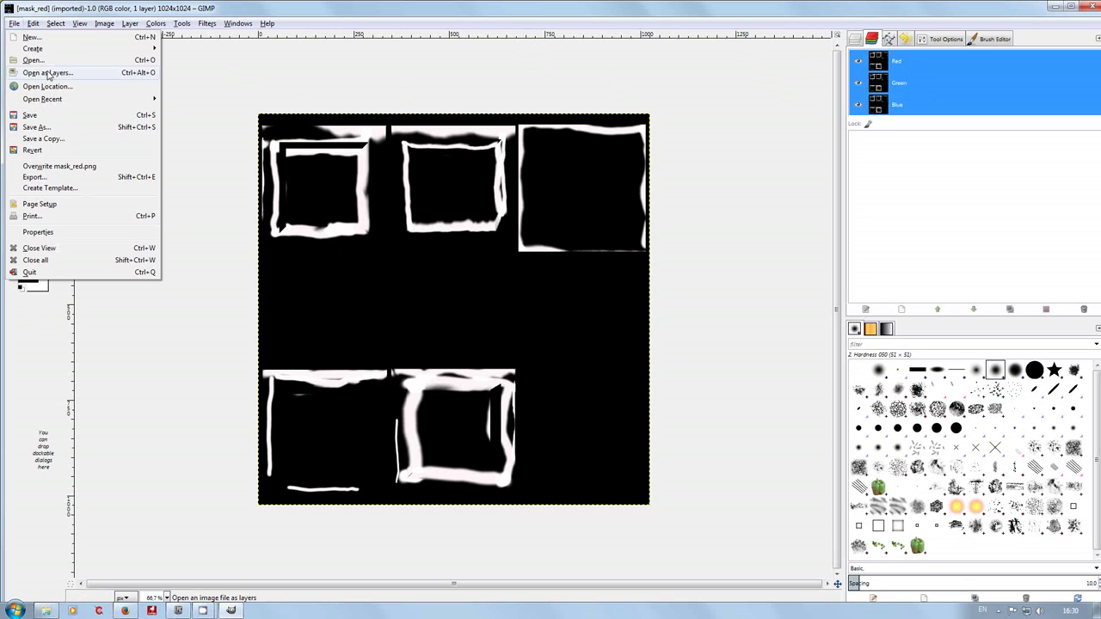
- Browse to Downloads > BlenderHelp in the Open Image dialog and open mask_green.png
{"action": "left_click", "coordinate": [49, 60]}
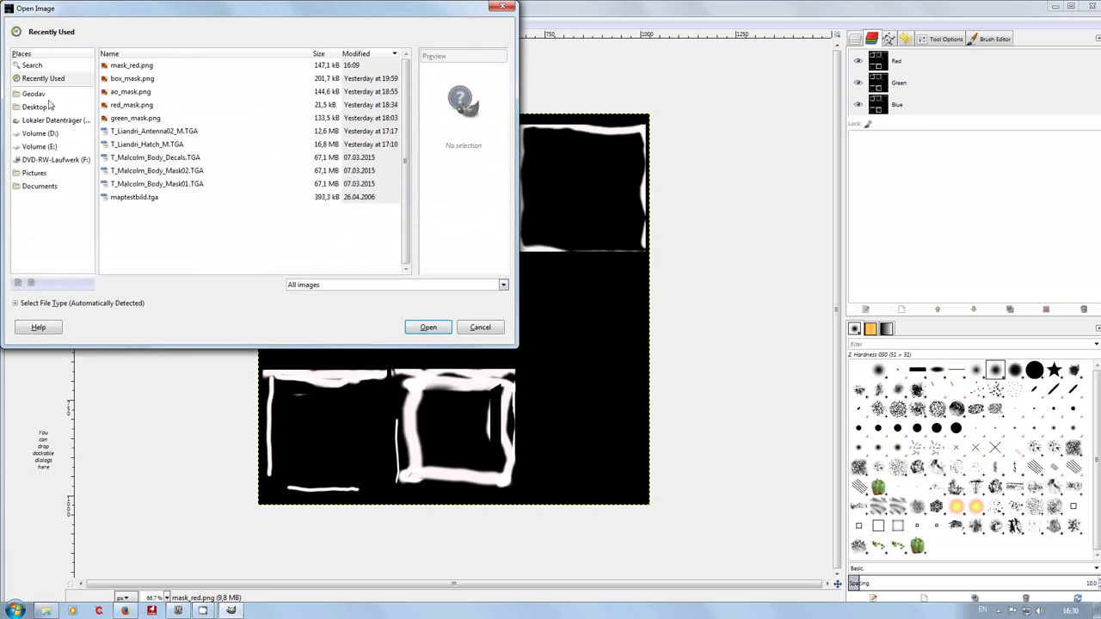
{"action": "left_click", "coordinate": [127, 105]}
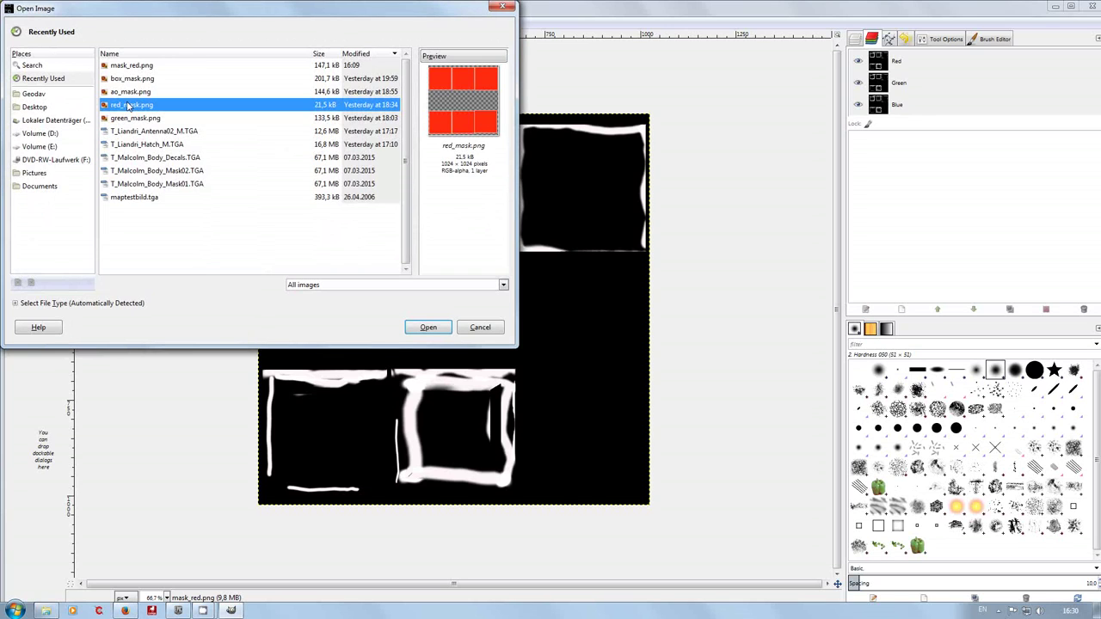
{"action": "left_click", "coordinate": [39, 94]}
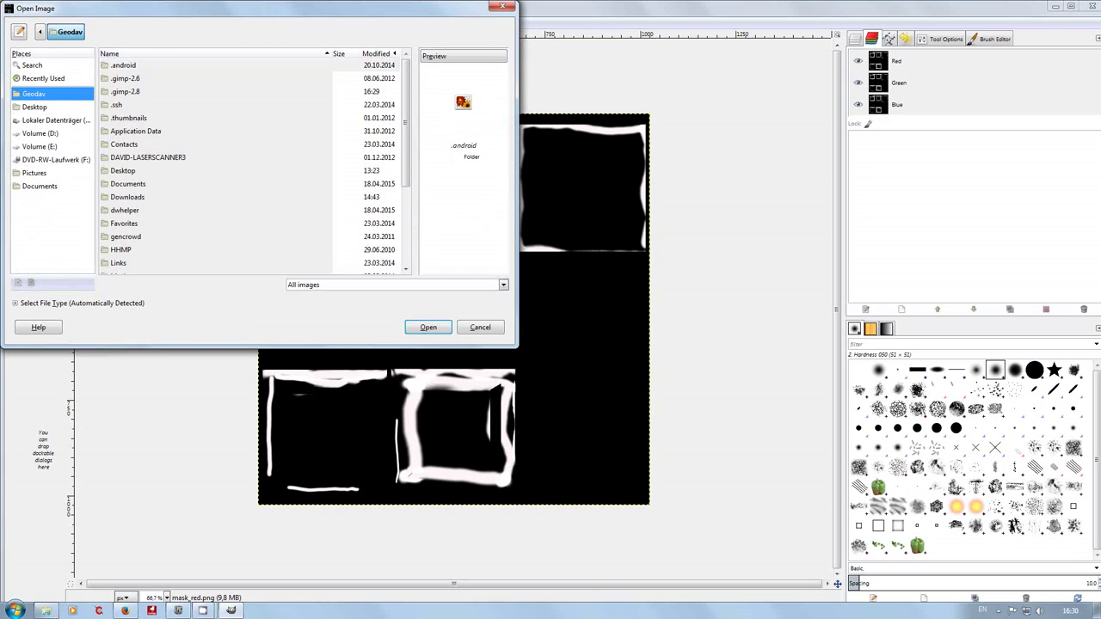
{"action": "double_click", "coordinate": [136, 197]}
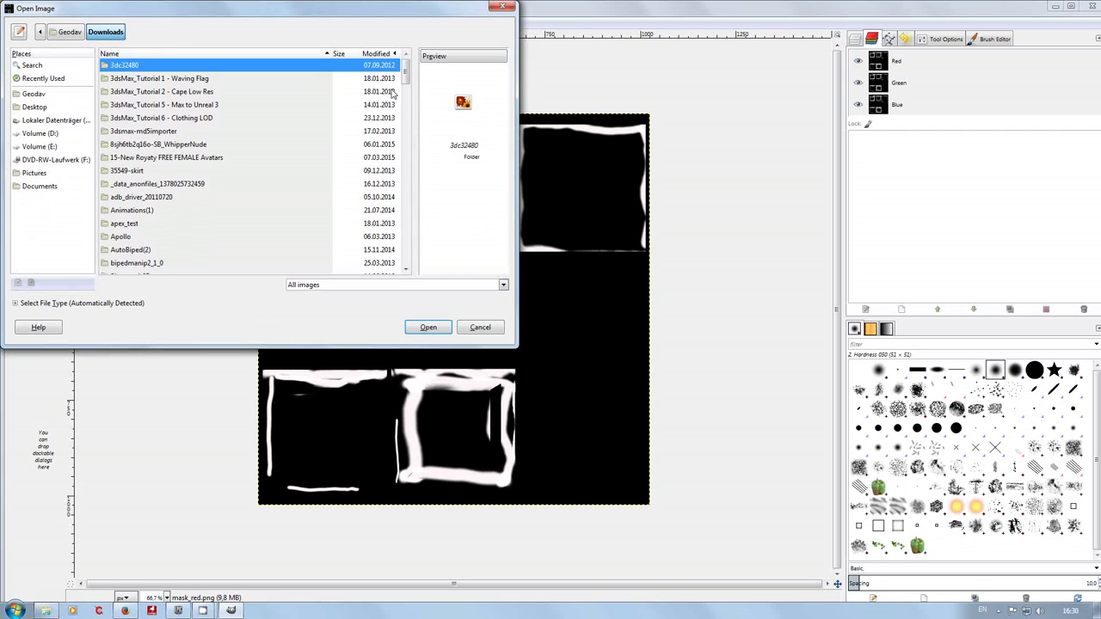
{"action": "left_click_drag", "start_coordinate": [408, 76], "coordinate": [404, 95]}
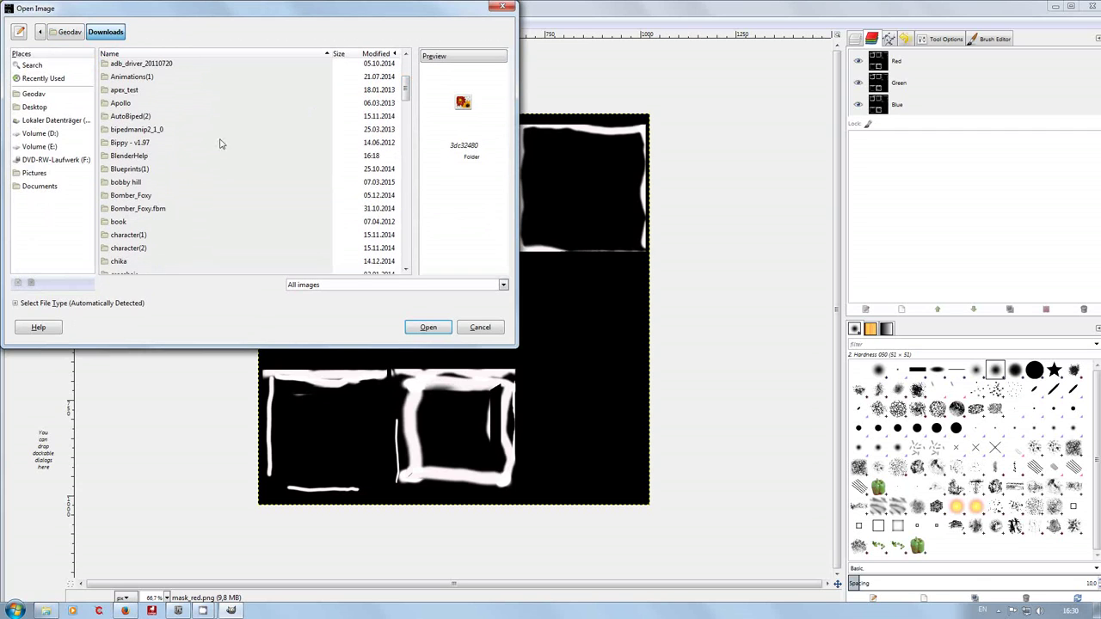
{"action": "double_click", "coordinate": [127, 156]}
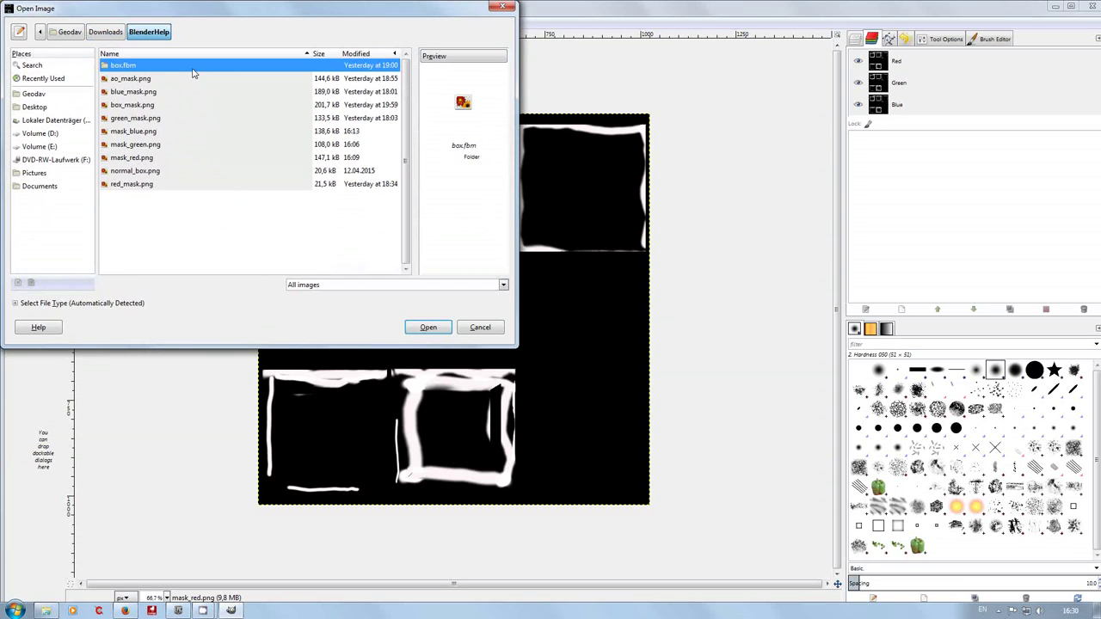
{"action": "left_click", "coordinate": [141, 146]}
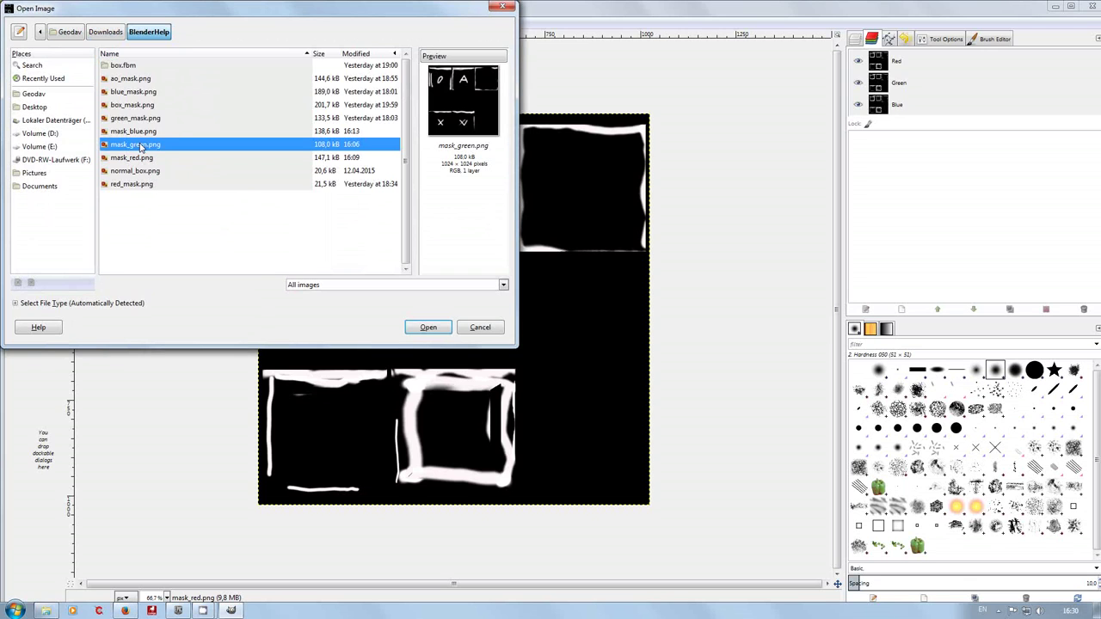
{"action": "double_click", "coordinate": [142, 146]}
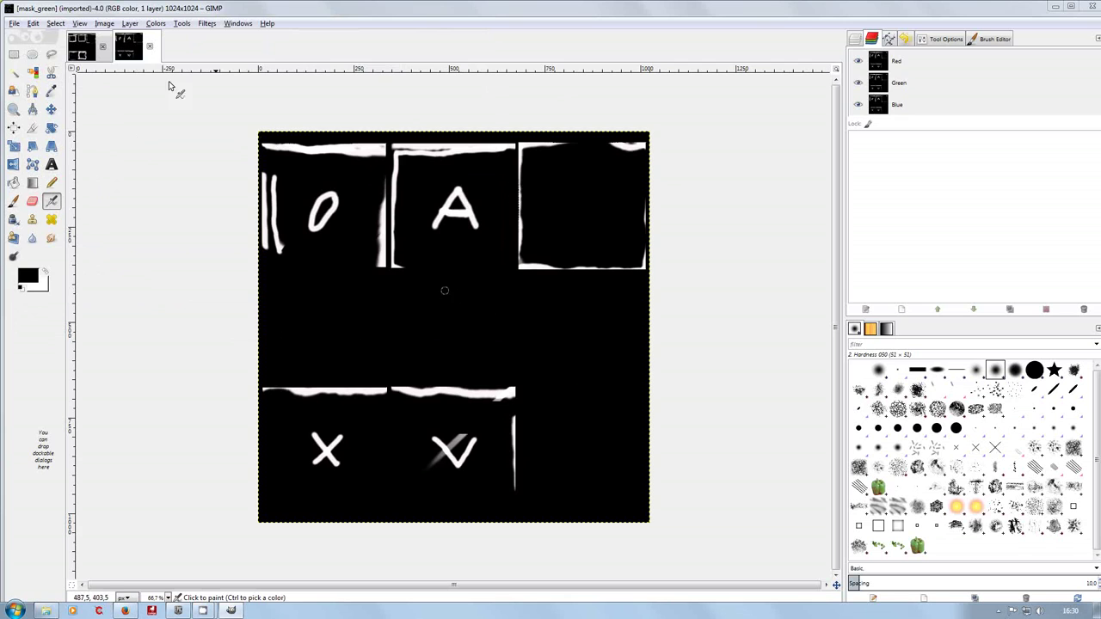
- Switch to mask_red and hide its Red and Blue channels, leaving only Green visible
{"action": "left_click", "coordinate": [87, 53]}
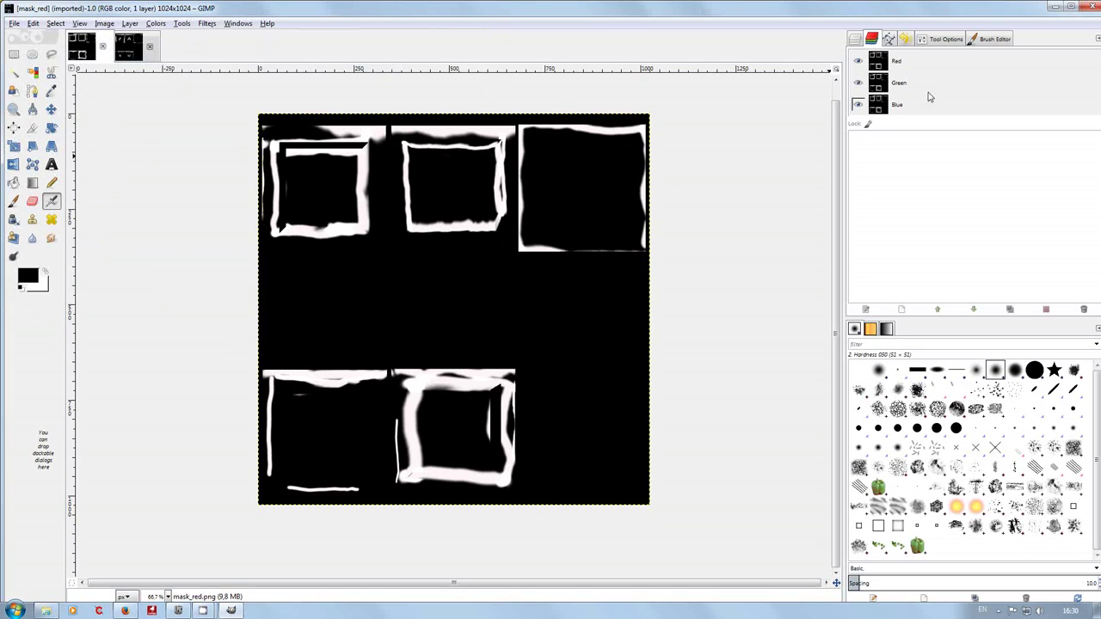
{"action": "left_click", "coordinate": [861, 61]}
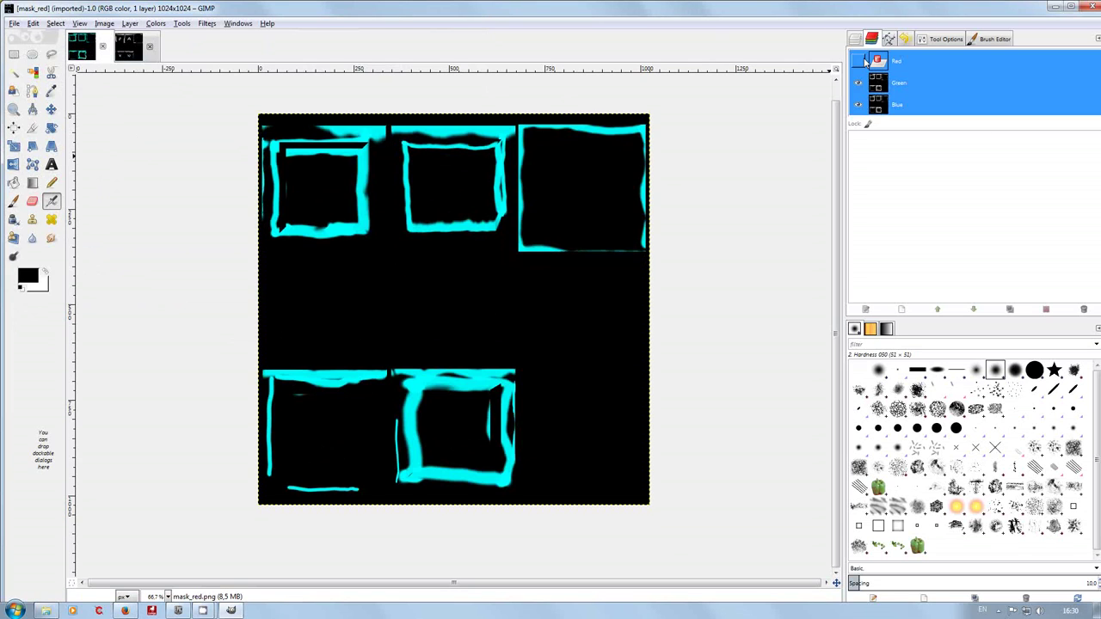
{"action": "left_click", "coordinate": [857, 104]}
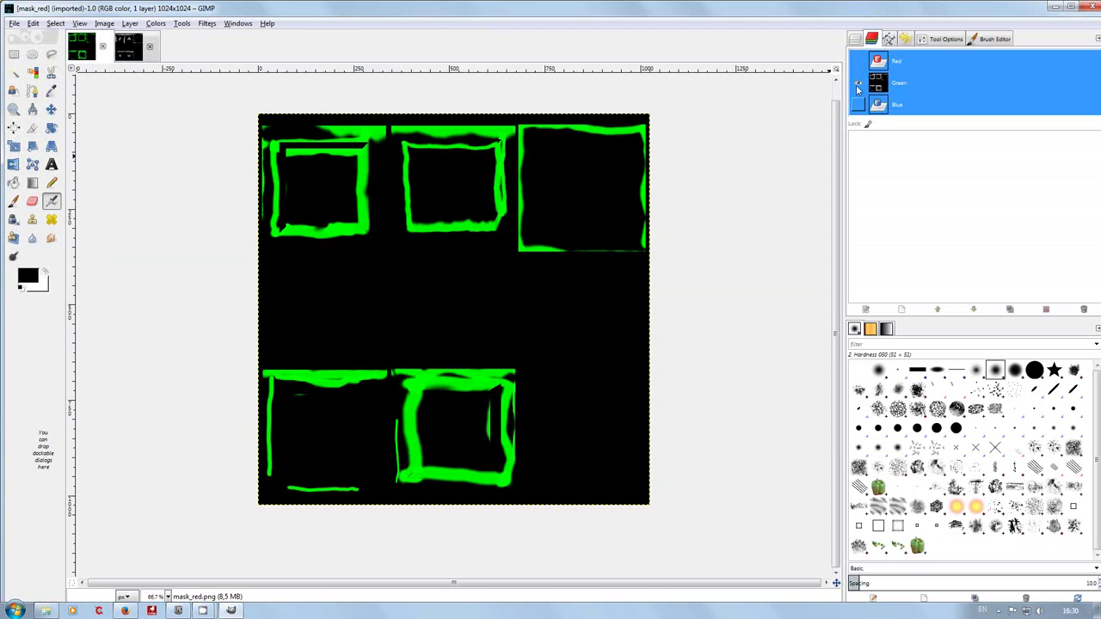
- Select the entire mask_green image with Rectangle Select and copy it
{"action": "left_click", "coordinate": [140, 50]}
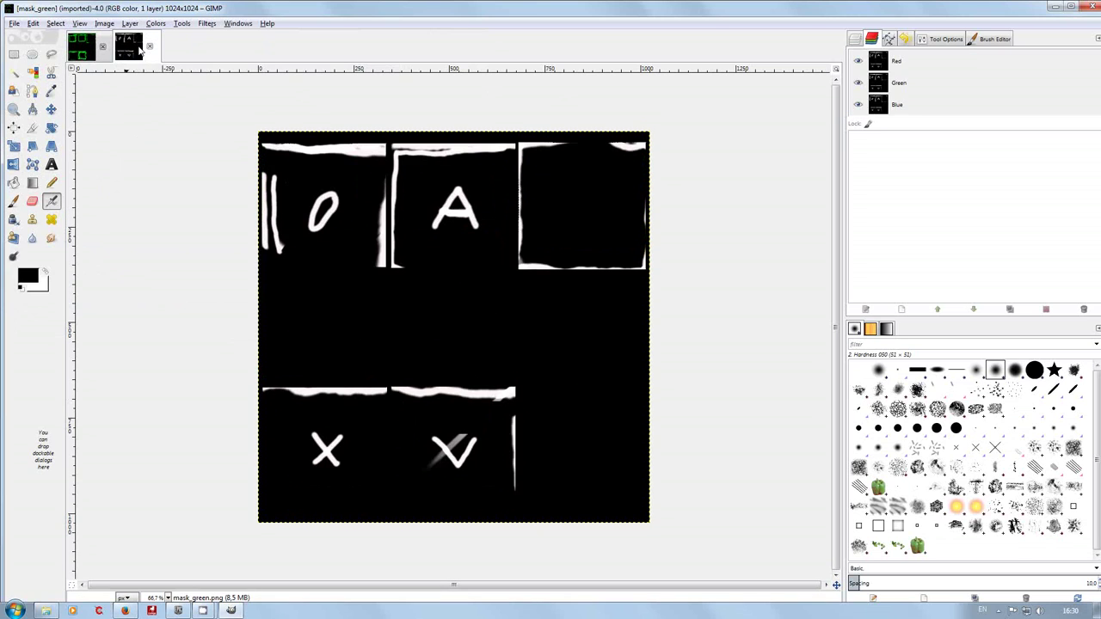
{"action": "key", "text": "r"}
{"action": "left_click_drag", "start_coordinate": [211, 104], "coordinate": [685, 551]}
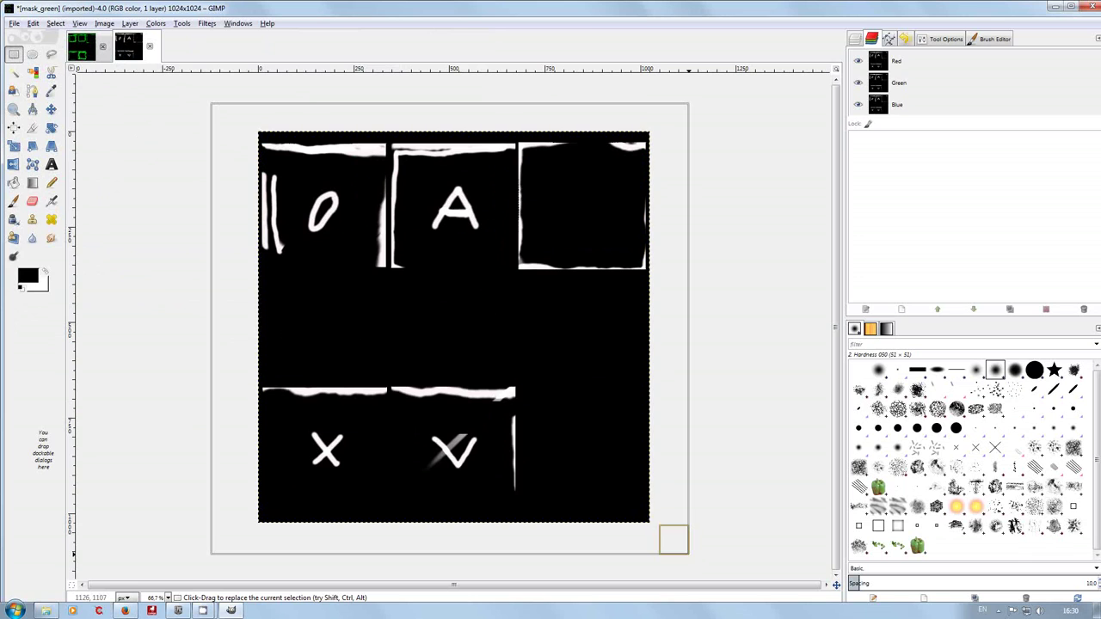
{"action": "right_click", "coordinate": [412, 316]}
{"action": "mouse_move", "coordinate": [449, 343]}
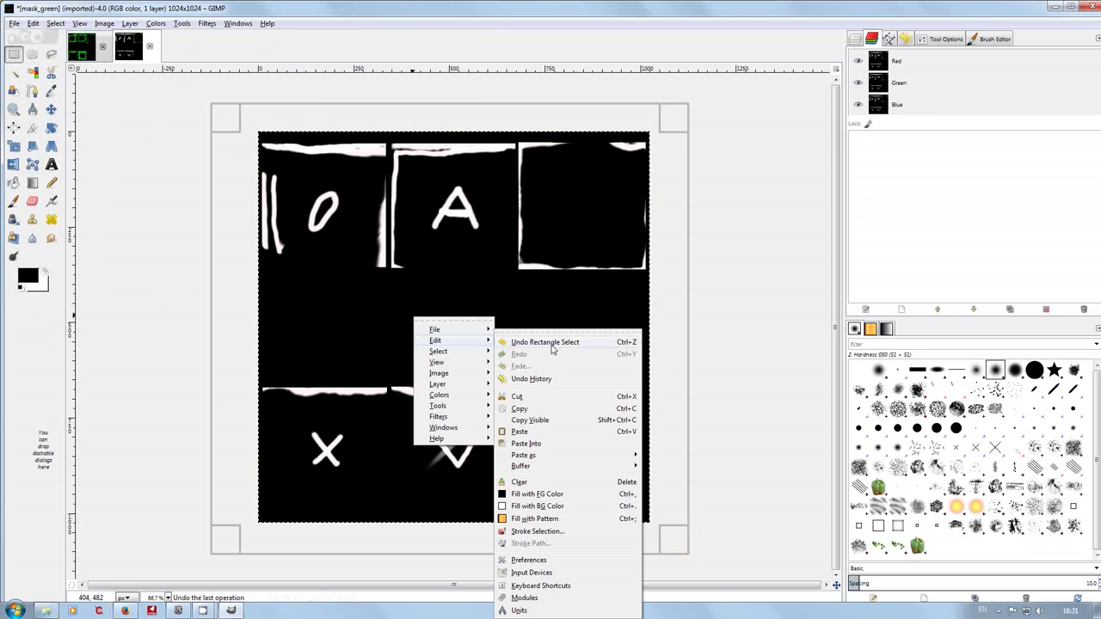
{"action": "left_click", "coordinate": [527, 409]}
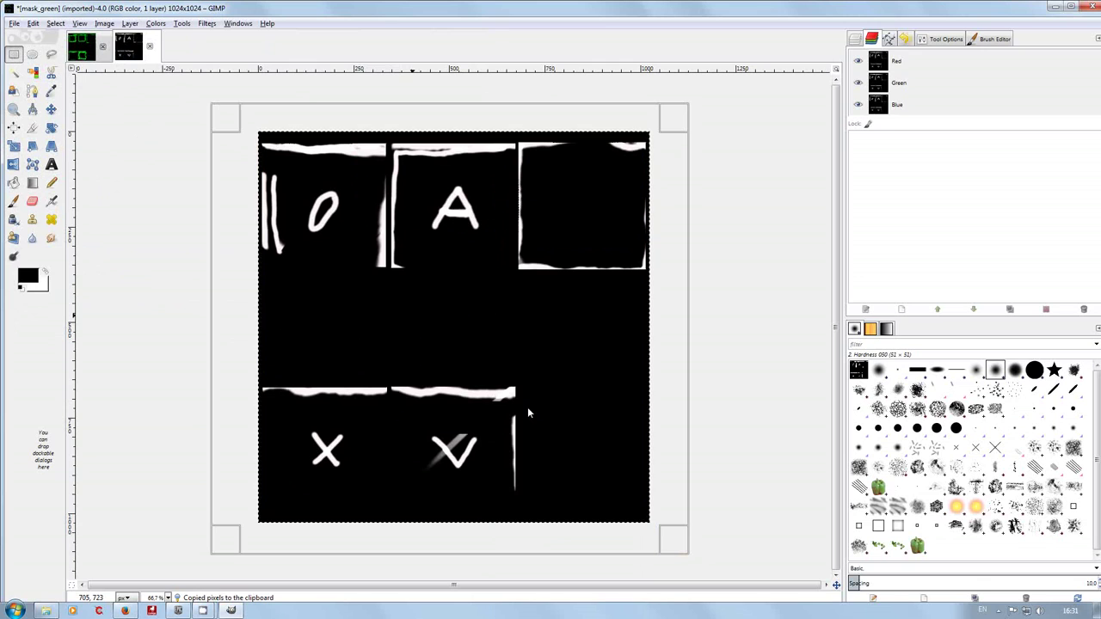
- In mask_red, make only the Green channel editable and paste the copied mask there
{"action": "left_click", "coordinate": [81, 48]}
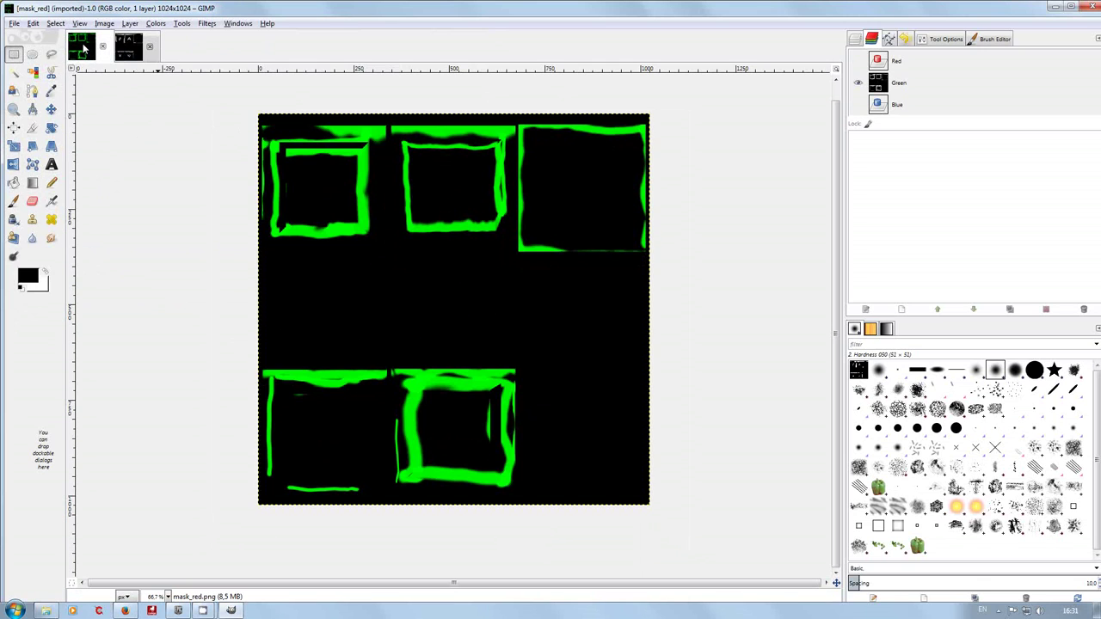
{"action": "left_click", "coordinate": [925, 88]}
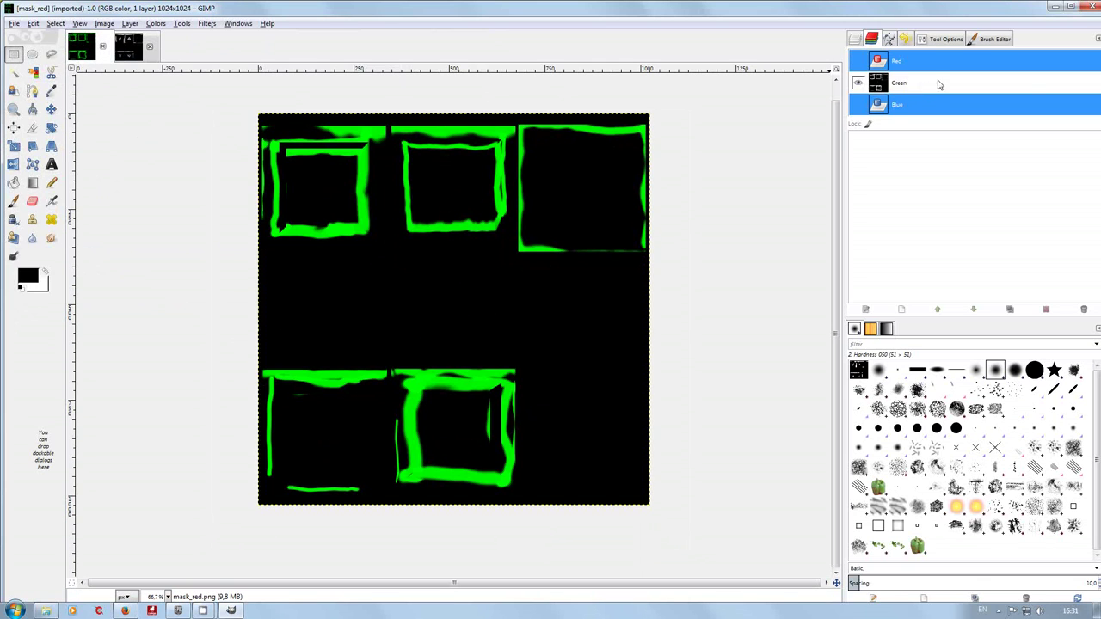
{"action": "left_click", "coordinate": [966, 59]}
{"action": "left_click", "coordinate": [944, 108]}
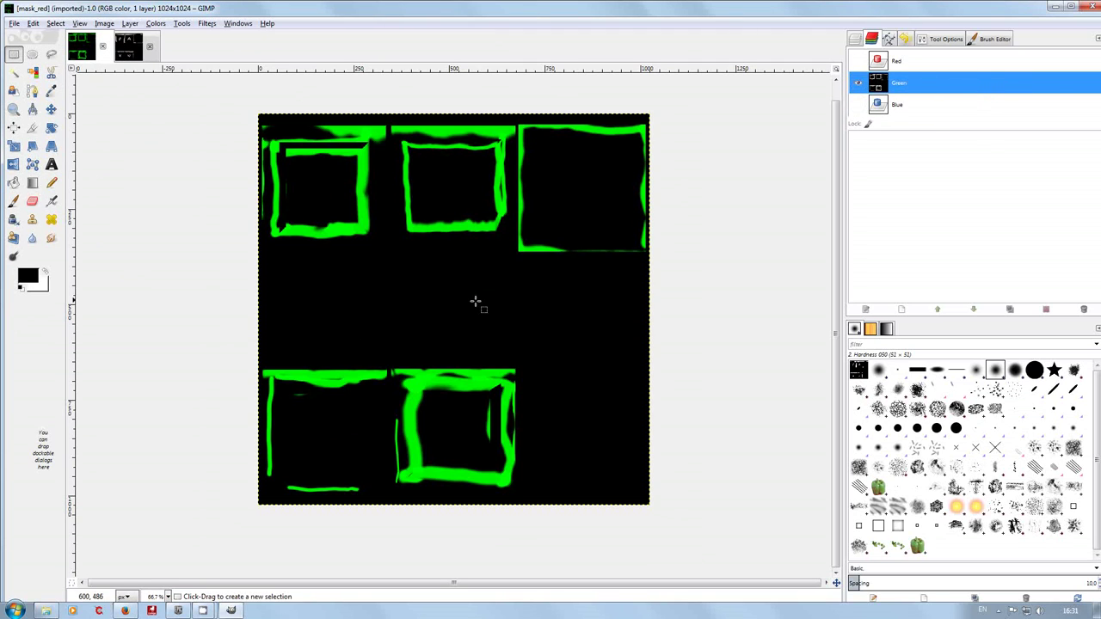
{"action": "right_click", "coordinate": [442, 302]}
{"action": "mouse_move", "coordinate": [484, 323]}
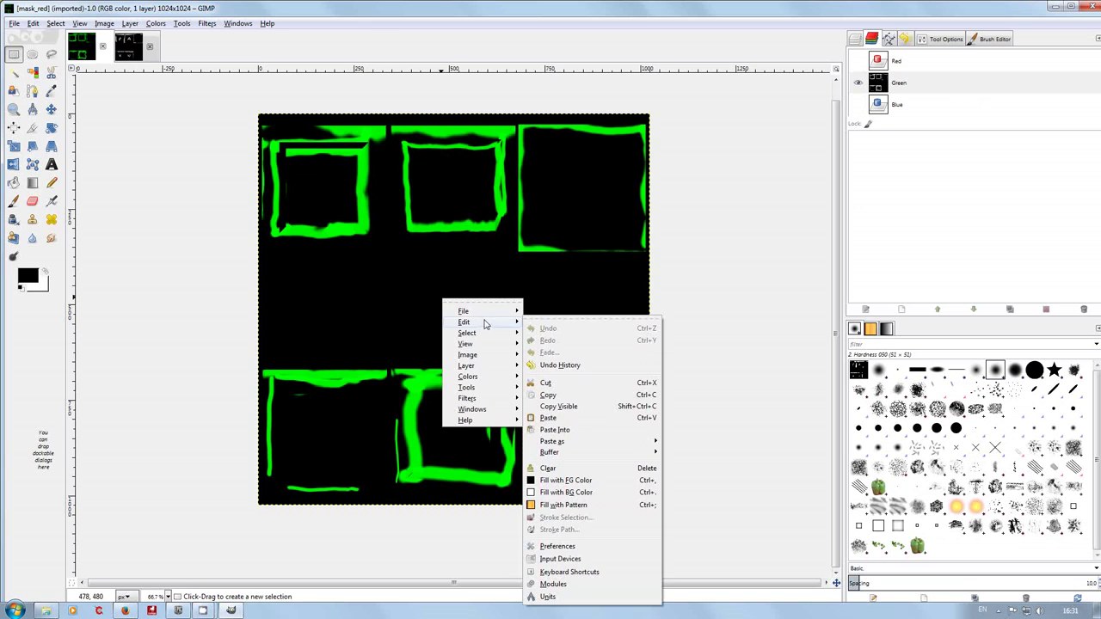
{"action": "left_click", "coordinate": [549, 418]}
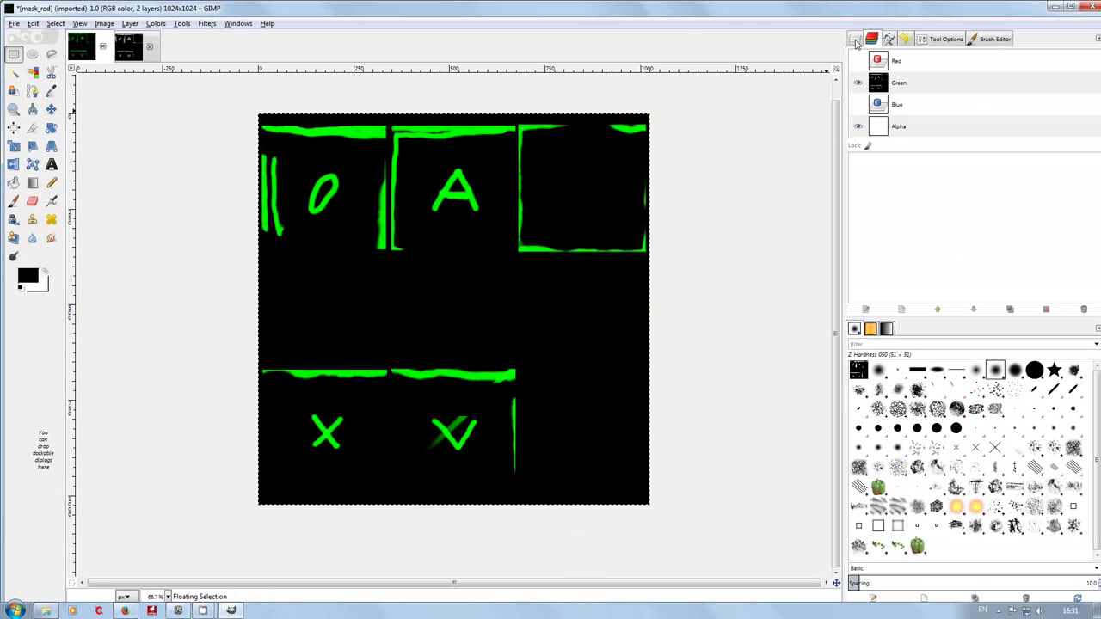
- Anchor the pasted floating selection onto mask_red from the Layers list
{"action": "left_click", "coordinate": [855, 41]}
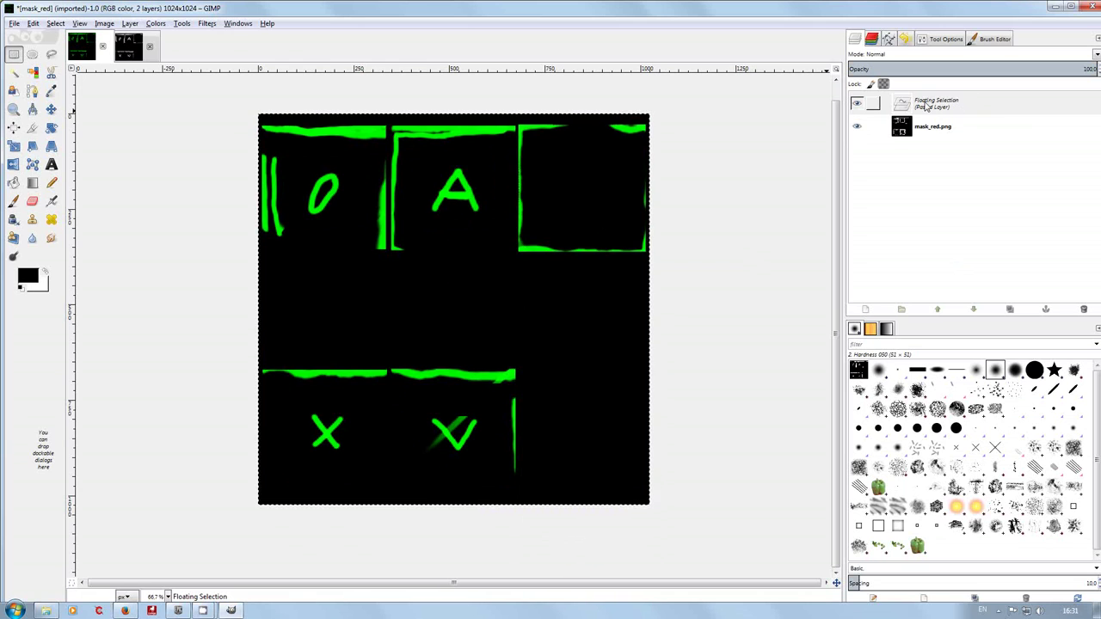
{"action": "left_click", "coordinate": [995, 110]}
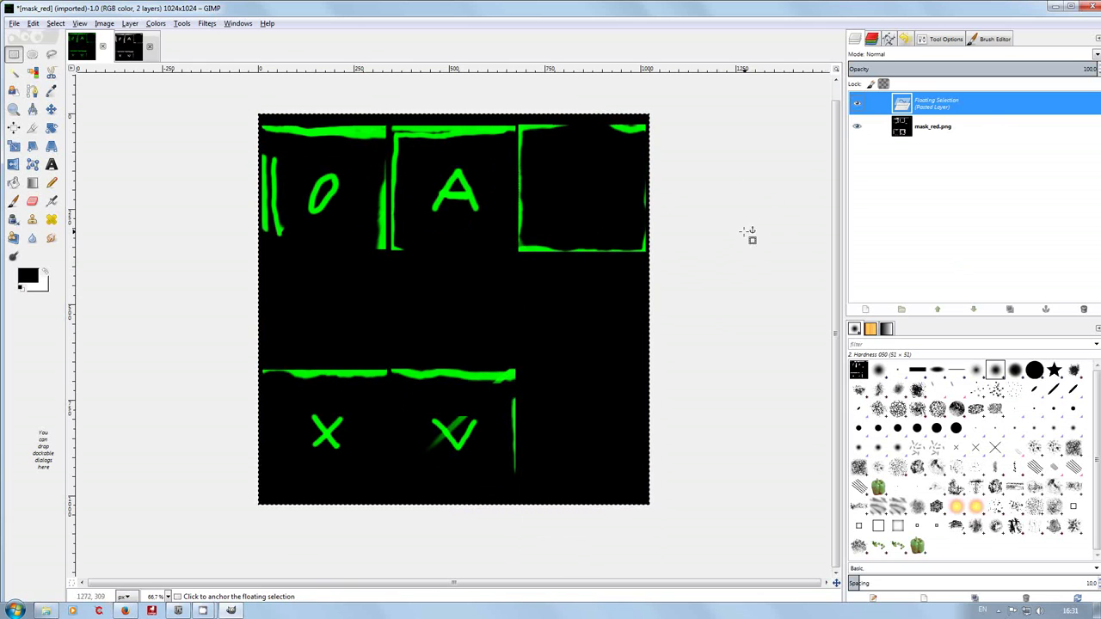
{"action": "right_click", "coordinate": [929, 106]}
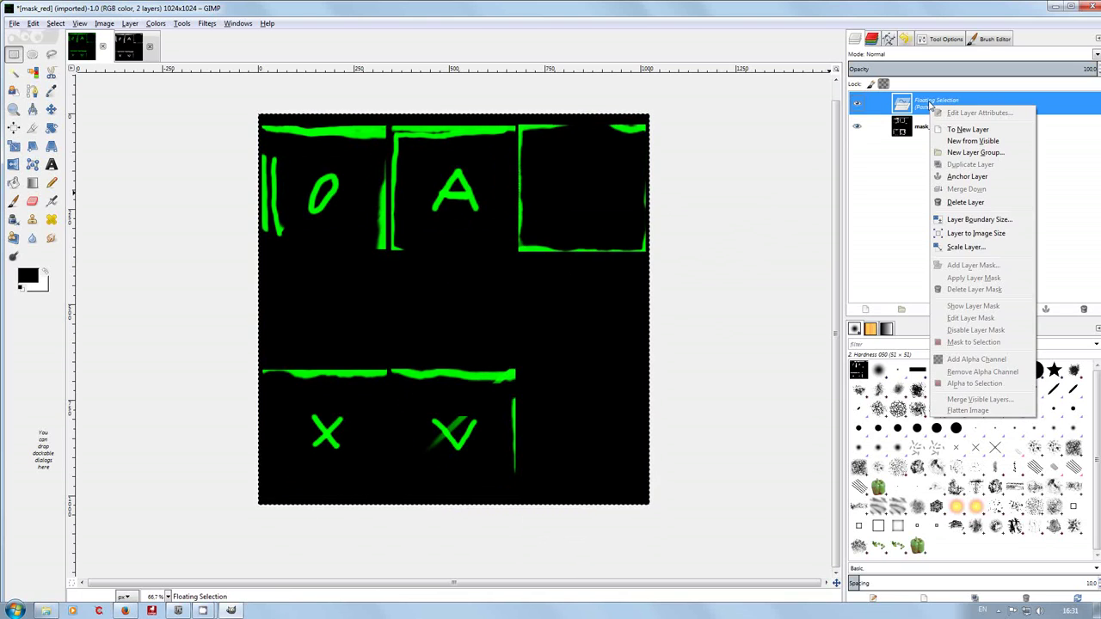
{"action": "left_click", "coordinate": [961, 177]}
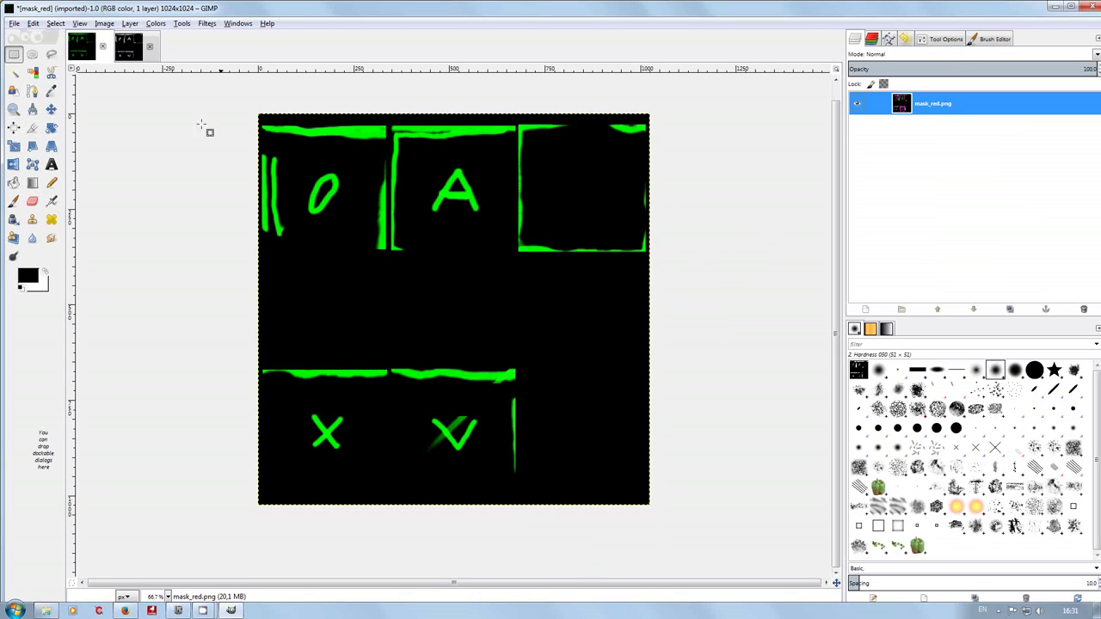
- Make the Red and Blue channels visible again and restore editing to all channels
{"action": "left_click", "coordinate": [876, 40]}
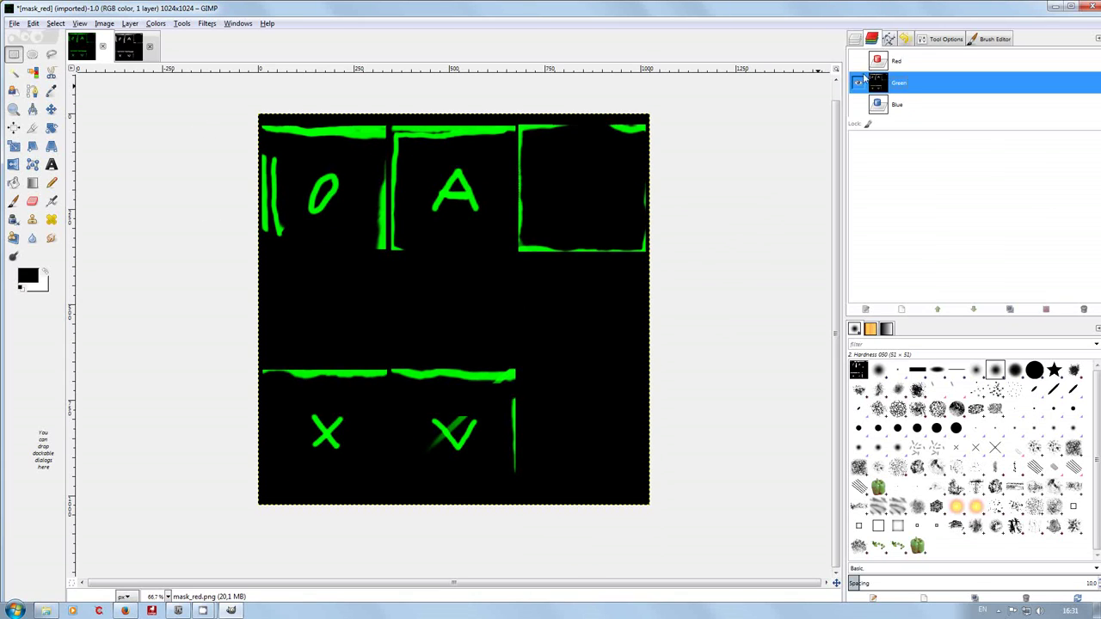
{"action": "left_click", "coordinate": [857, 61]}
{"action": "left_click", "coordinate": [857, 104]}
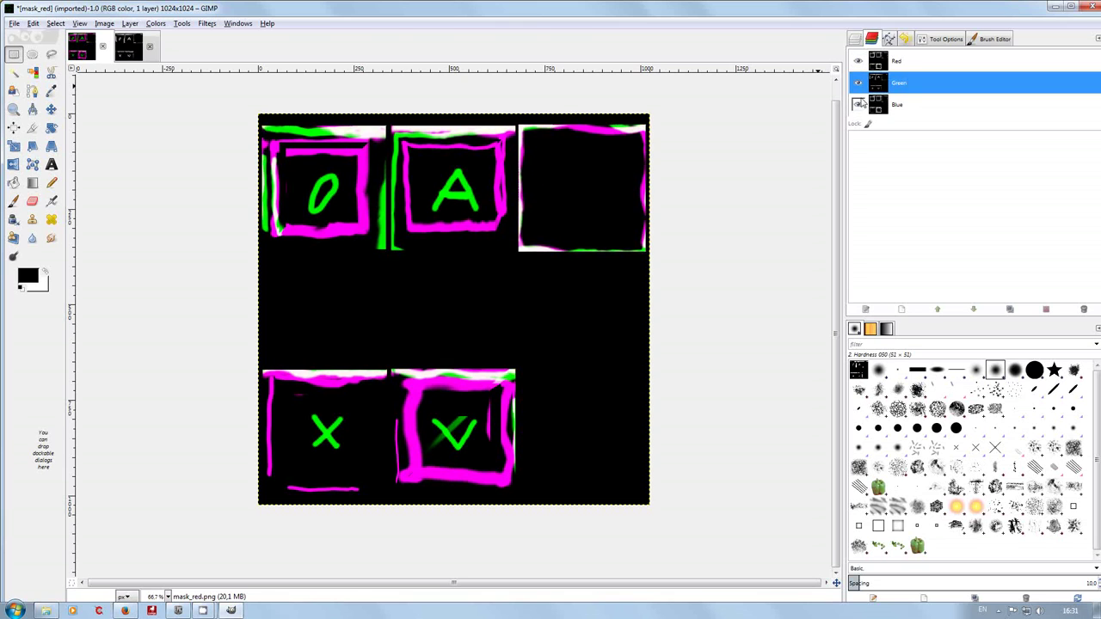
{"action": "left_click", "coordinate": [905, 86]}
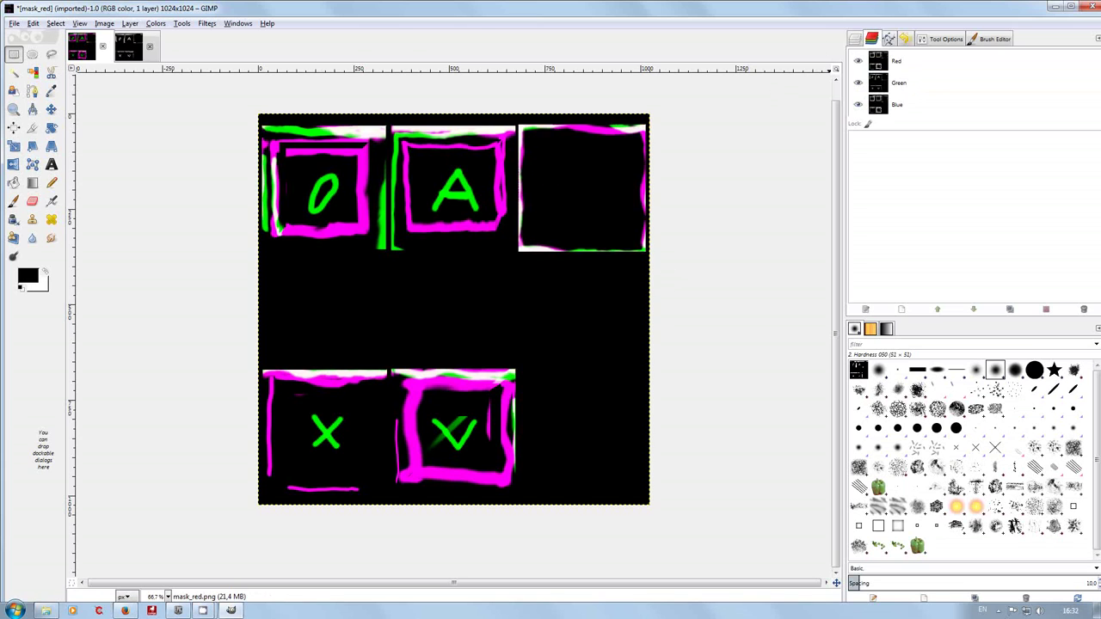
- Use File > Open to load mask_blue.png from BlenderHelp as a third image
{"action": "left_click", "coordinate": [855, 40]}
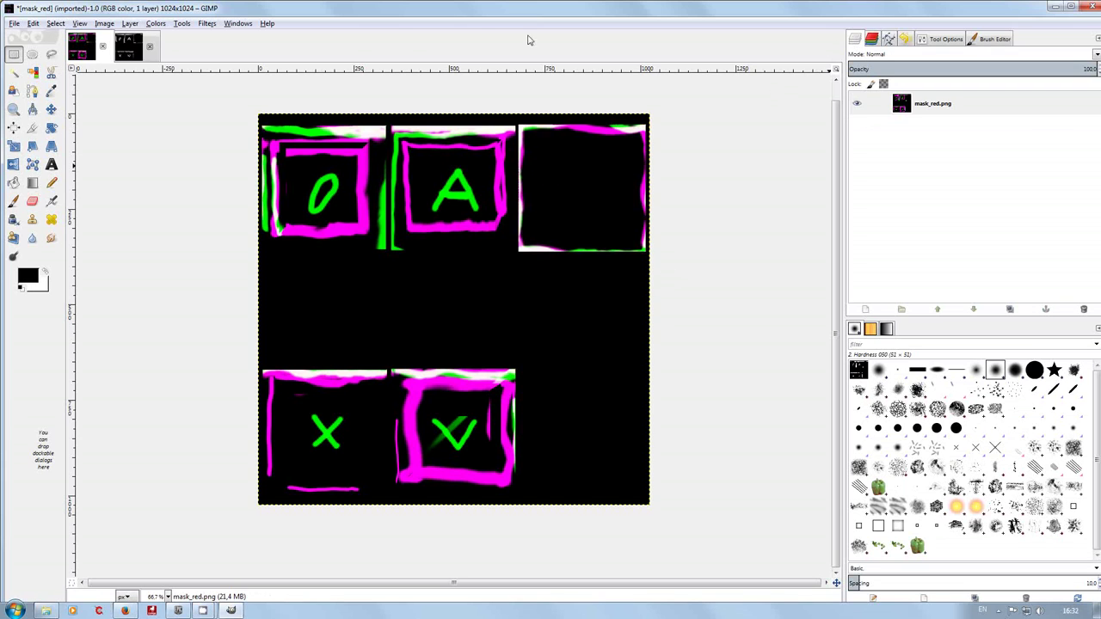
{"action": "left_click", "coordinate": [14, 23]}
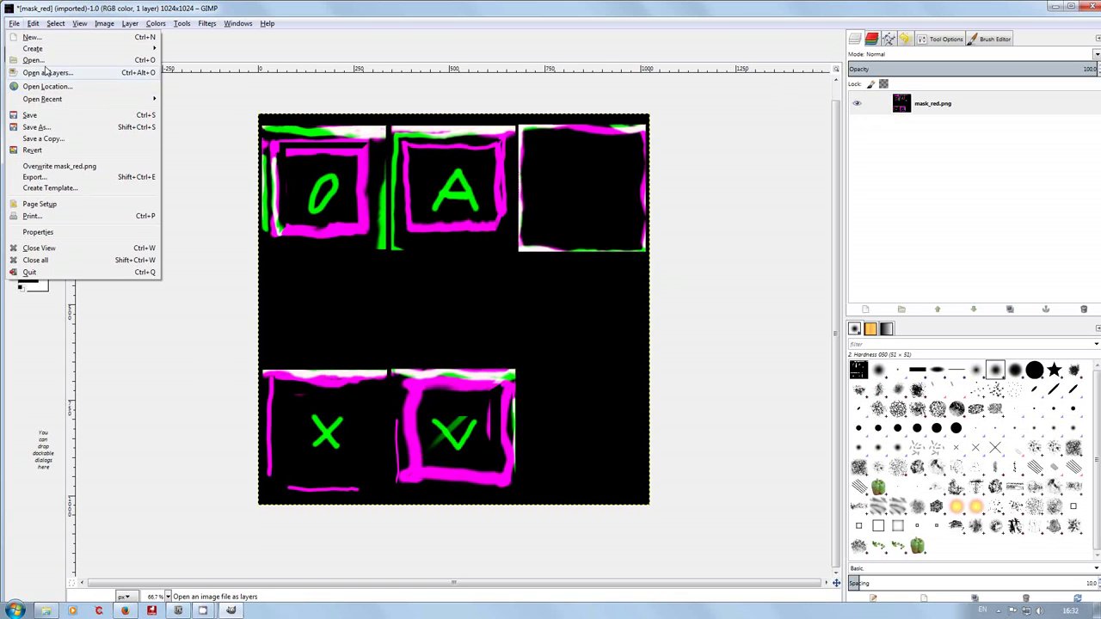
{"action": "left_click", "coordinate": [32, 61]}
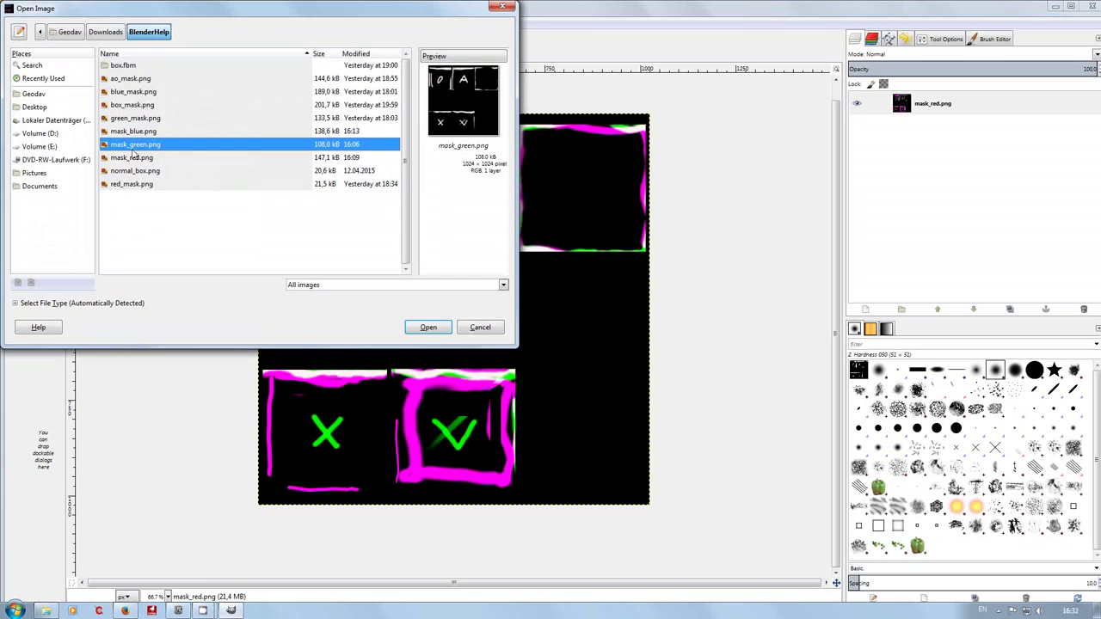
{"action": "left_click", "coordinate": [137, 92]}
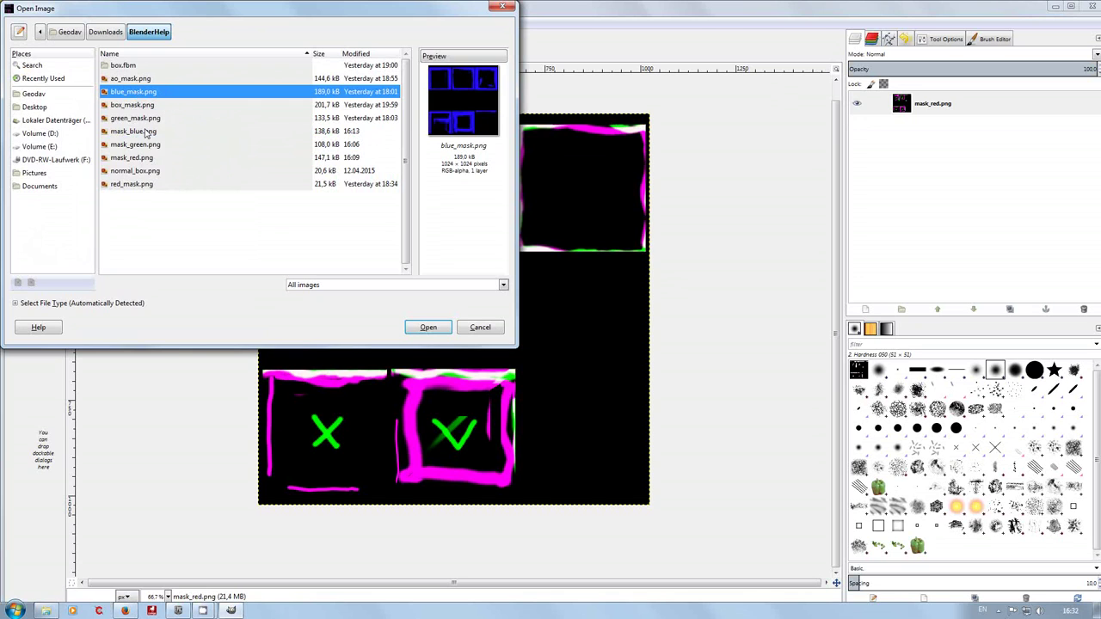
{"action": "left_click", "coordinate": [138, 132]}
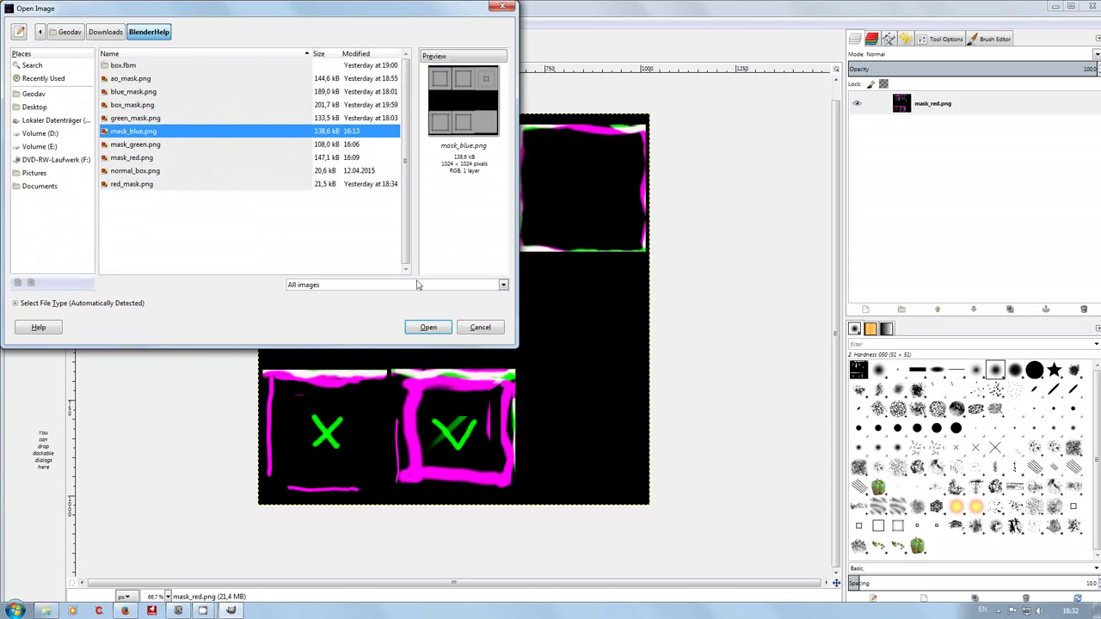
{"action": "left_click", "coordinate": [422, 331]}
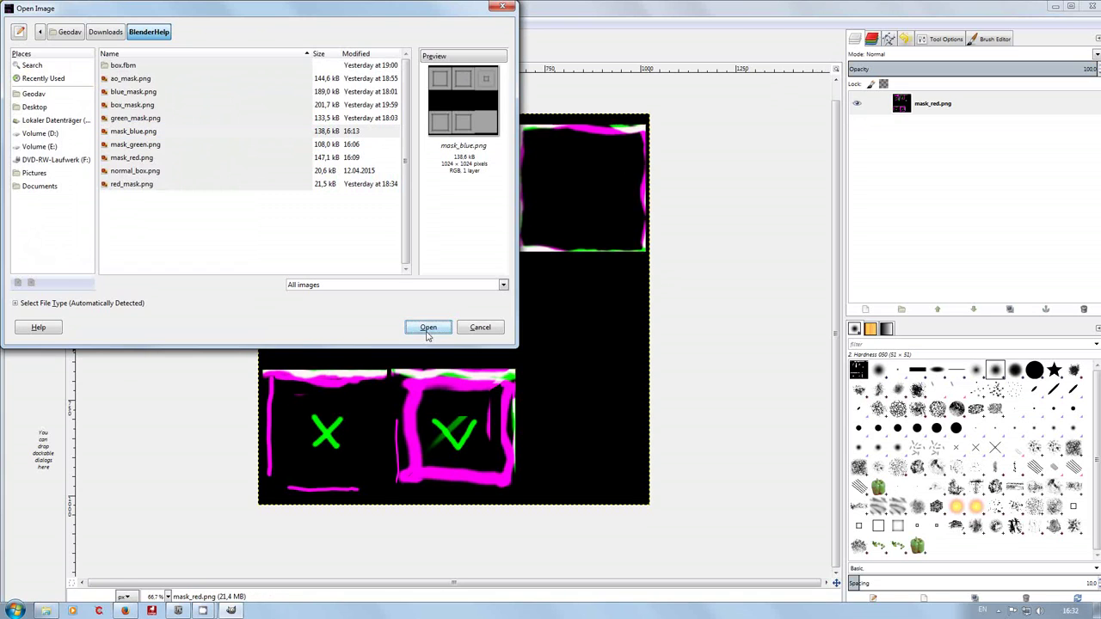
{"action": "left_click", "coordinate": [424, 332]}
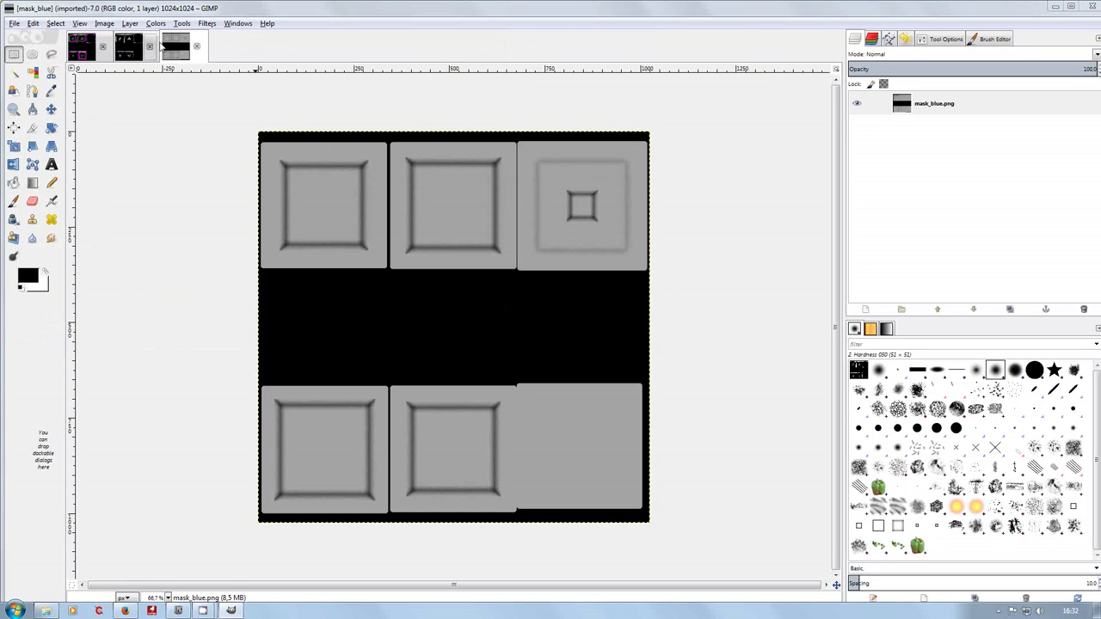
- Select the entire mask_blue canvas and copy it via the canvas Edit menu
{"action": "left_click_drag", "start_coordinate": [226, 110], "coordinate": [693, 552]}
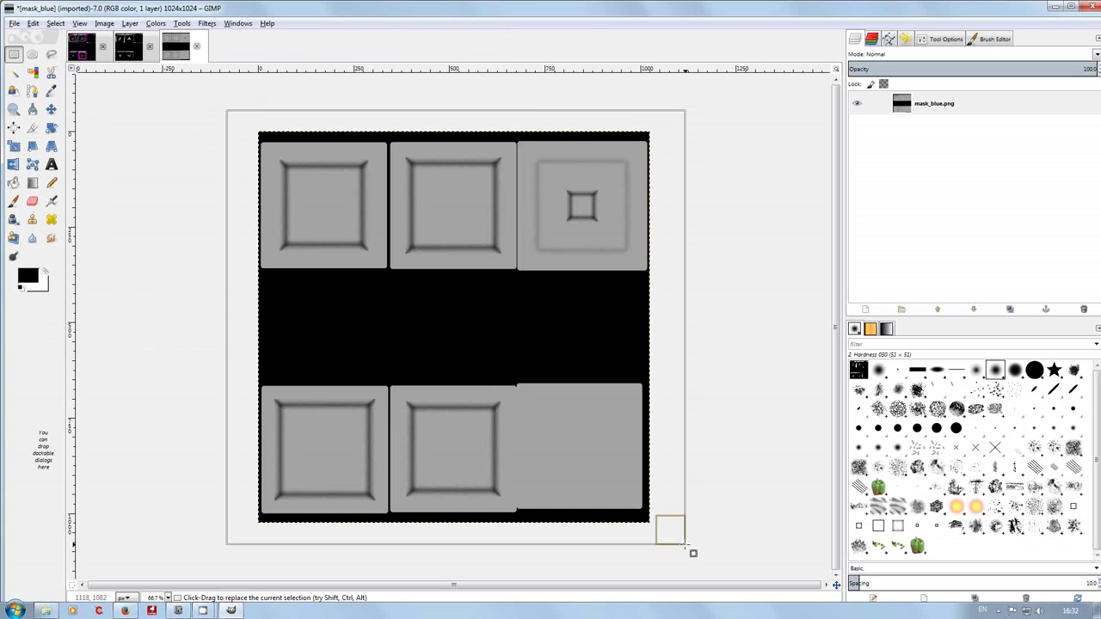
{"action": "right_click", "coordinate": [440, 286]}
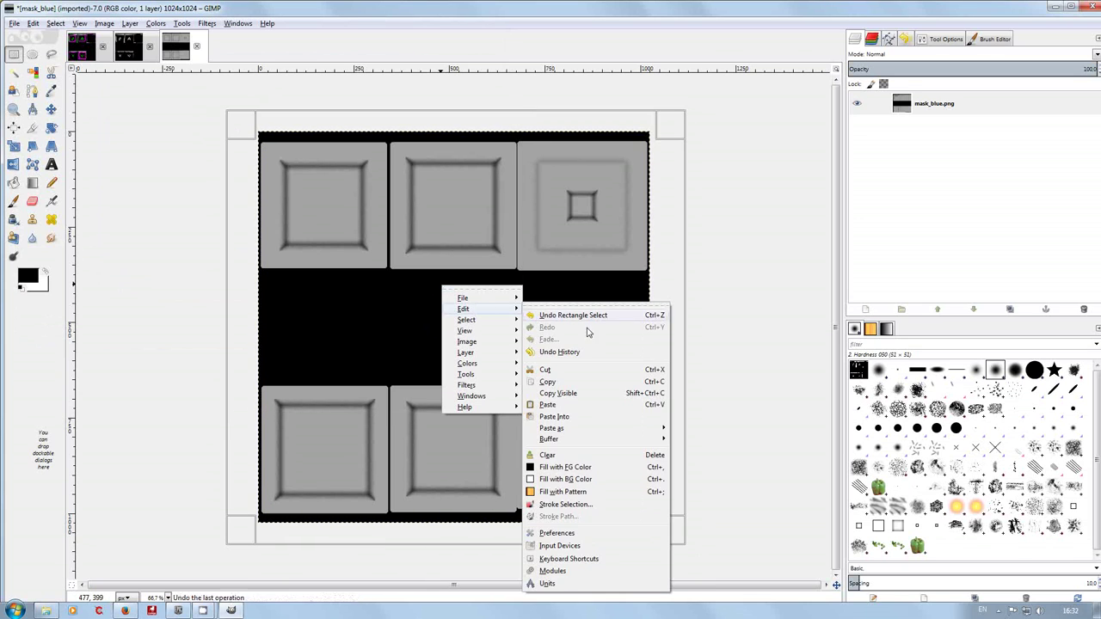
{"action": "right_click", "coordinate": [377, 311]}
{"action": "right_click", "coordinate": [394, 309]}
{"action": "mouse_move", "coordinate": [427, 336]}
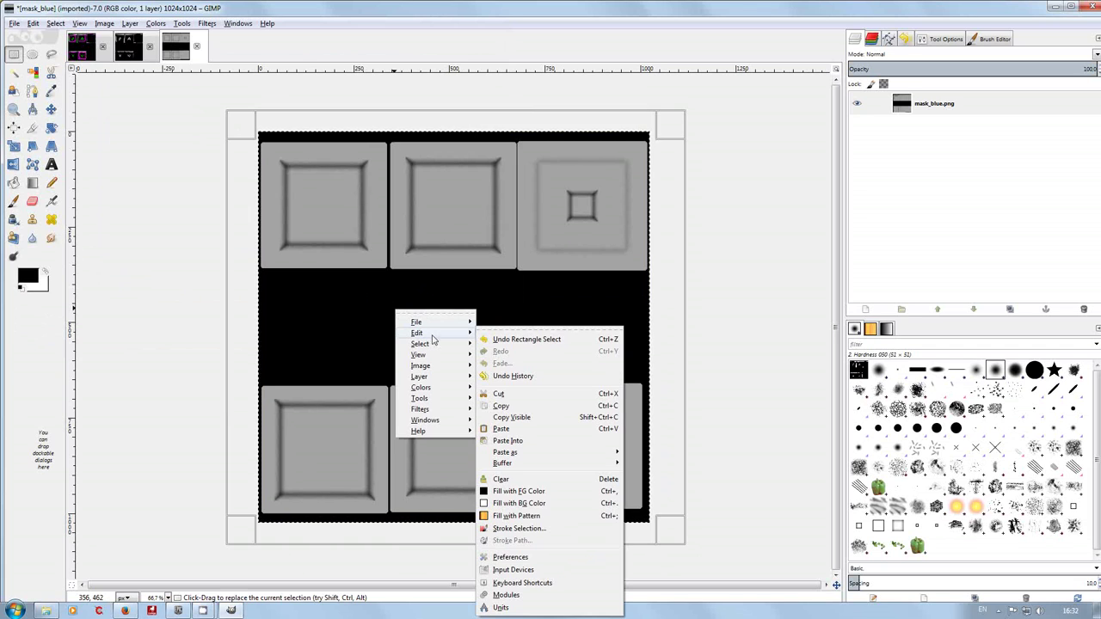
{"action": "left_click", "coordinate": [520, 407]}
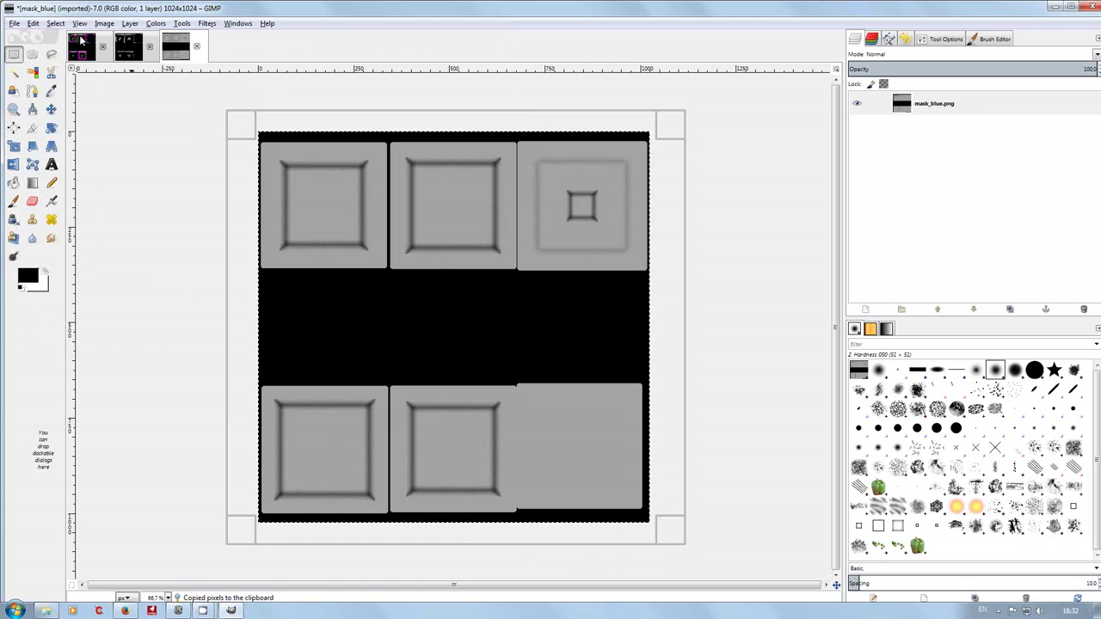
- In mask_red, hide Red and Green, make Blue the edited channel, and paste the blue mask
{"action": "left_click", "coordinate": [81, 40]}
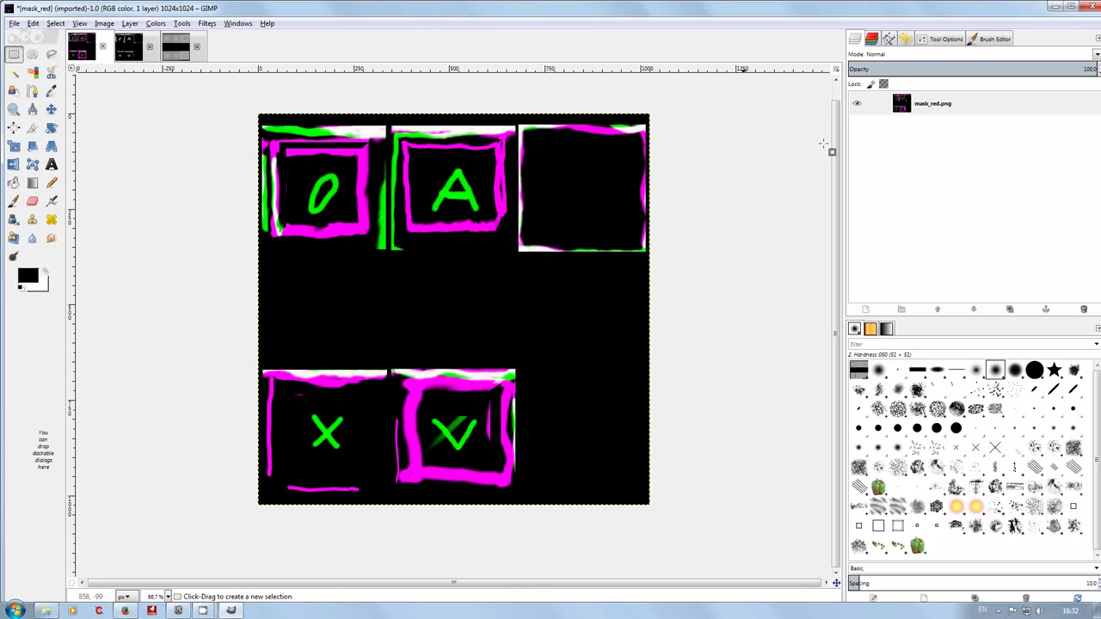
{"action": "left_click", "coordinate": [871, 40]}
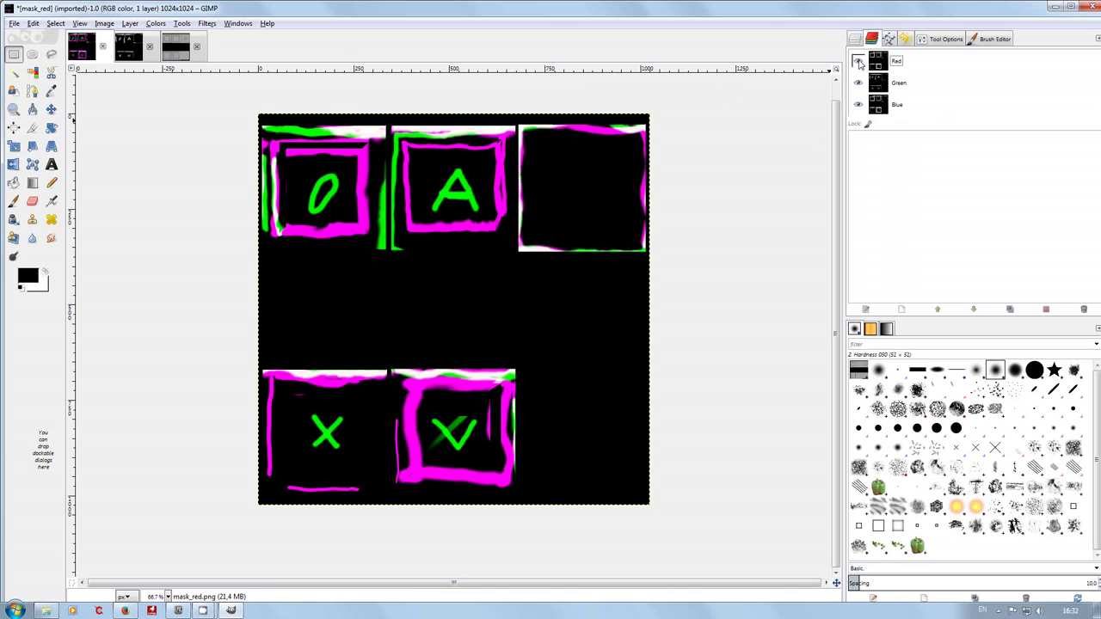
{"action": "left_click", "coordinate": [857, 61]}
{"action": "left_click", "coordinate": [857, 83]}
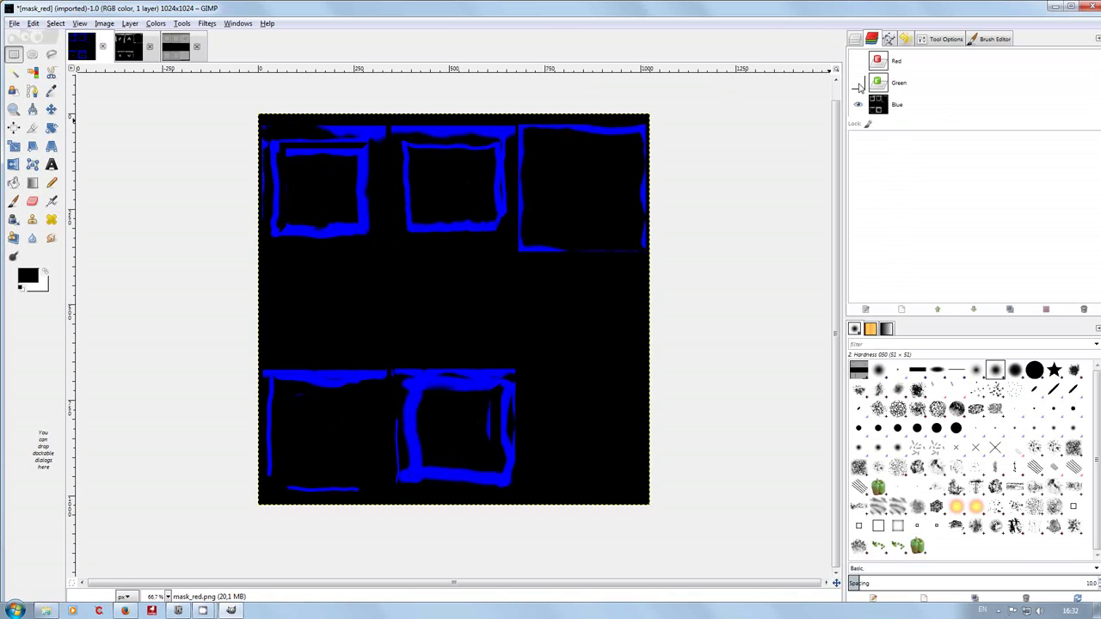
{"action": "left_click", "coordinate": [919, 110]}
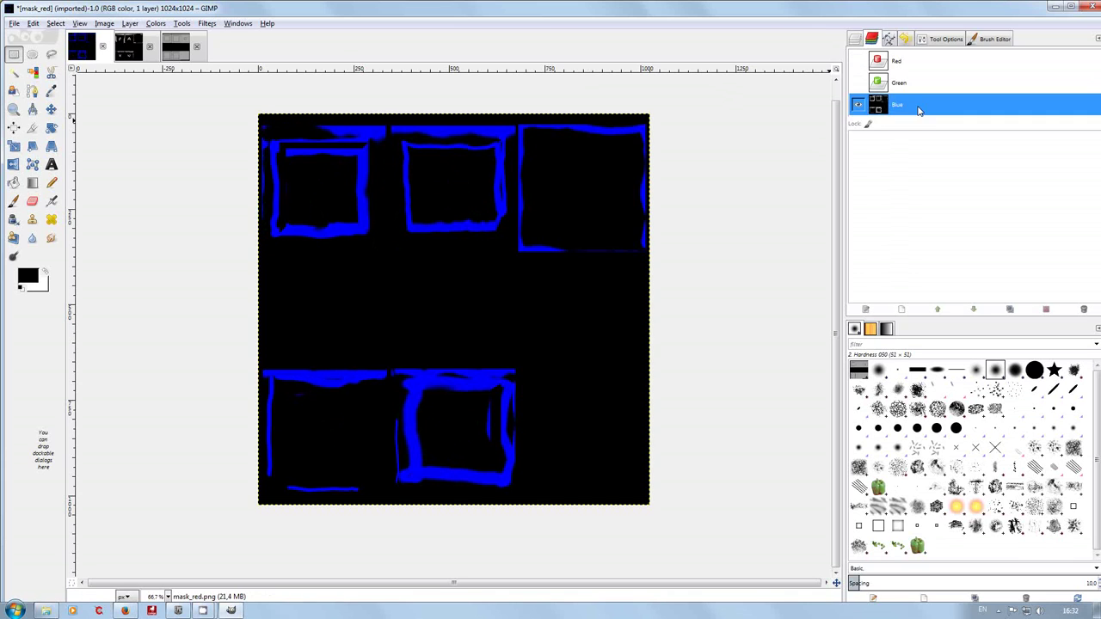
{"action": "right_click", "coordinate": [460, 257]}
{"action": "mouse_move", "coordinate": [489, 285]}
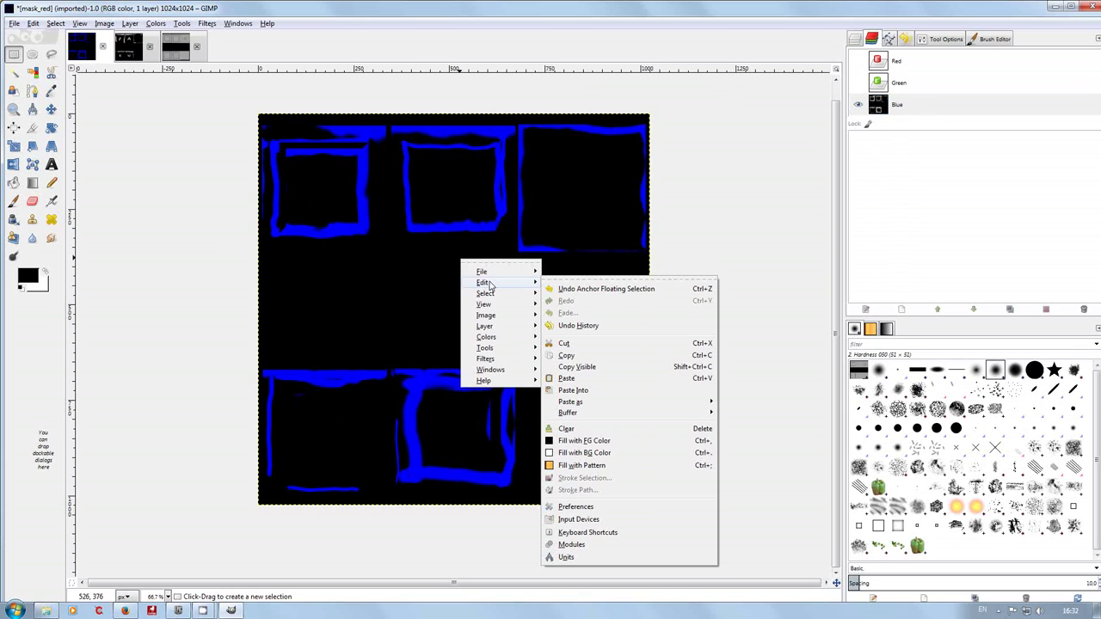
{"action": "left_click", "coordinate": [591, 379]}
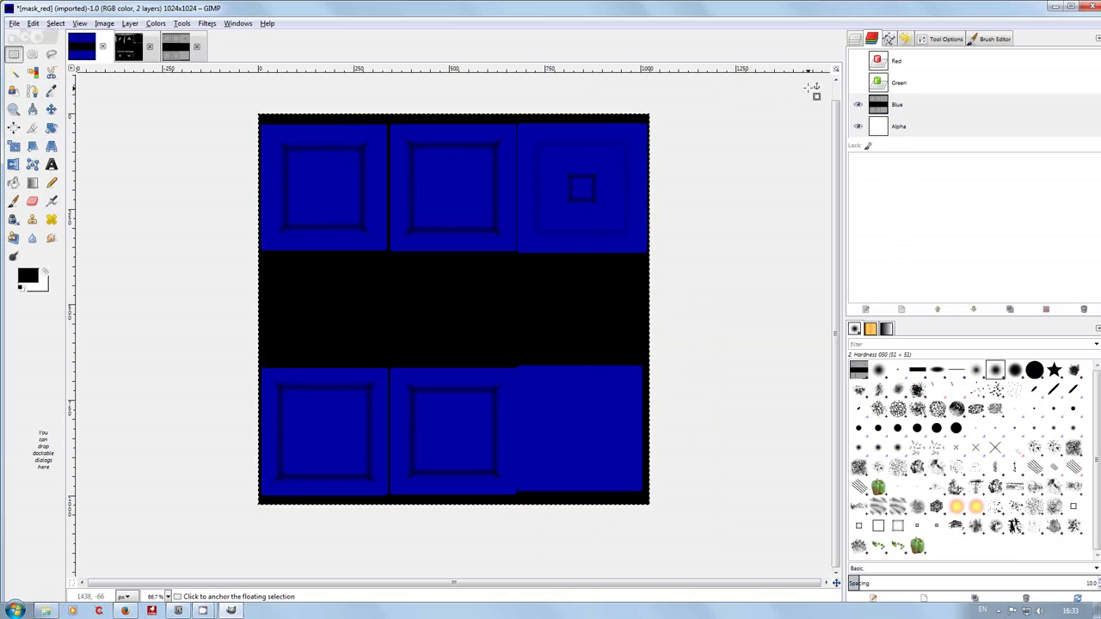
- Anchor the pasted floating selection into mask_red from the Layers list
{"action": "left_click", "coordinate": [855, 40]}
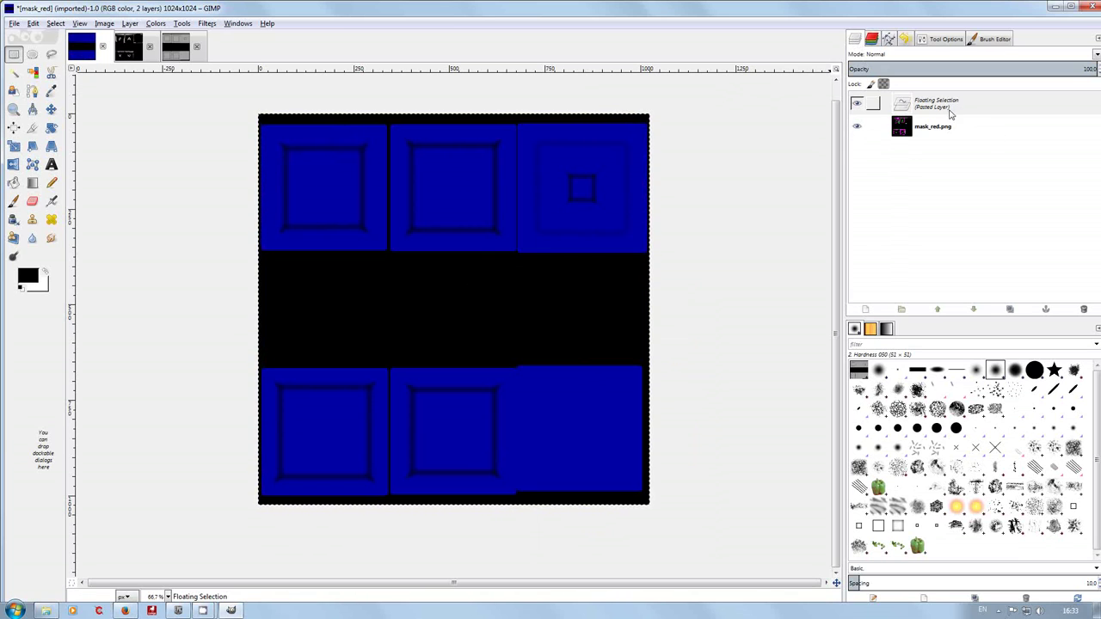
{"action": "right_click", "coordinate": [980, 107]}
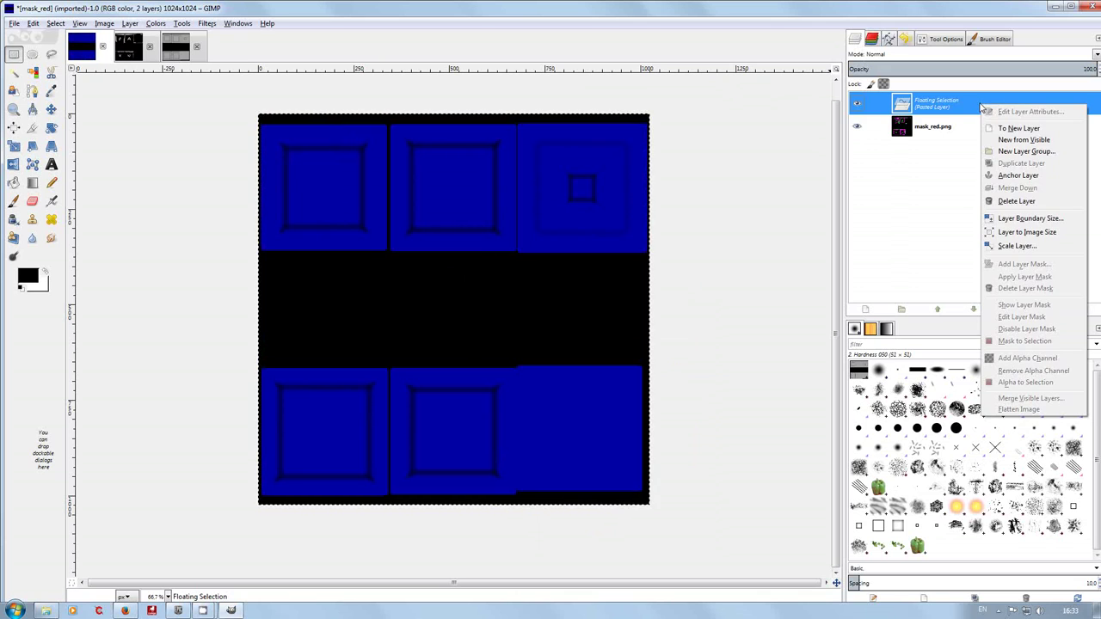
{"action": "left_click", "coordinate": [1010, 175]}
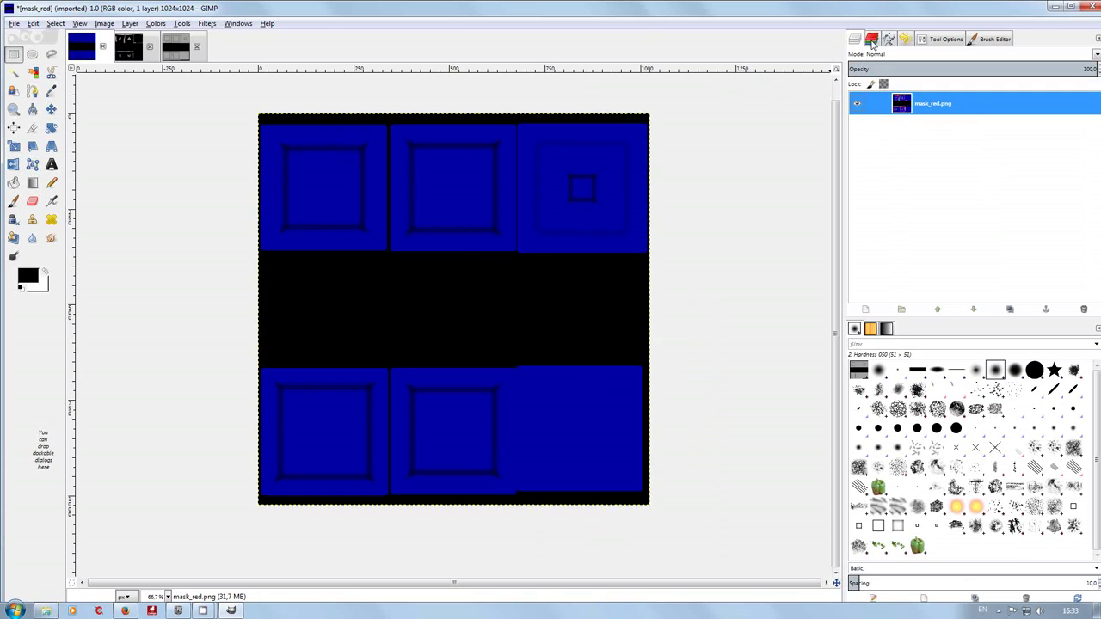
- Close mask_blue without saving and turn the Green and Red channels visible again
{"action": "left_click", "coordinate": [197, 49]}
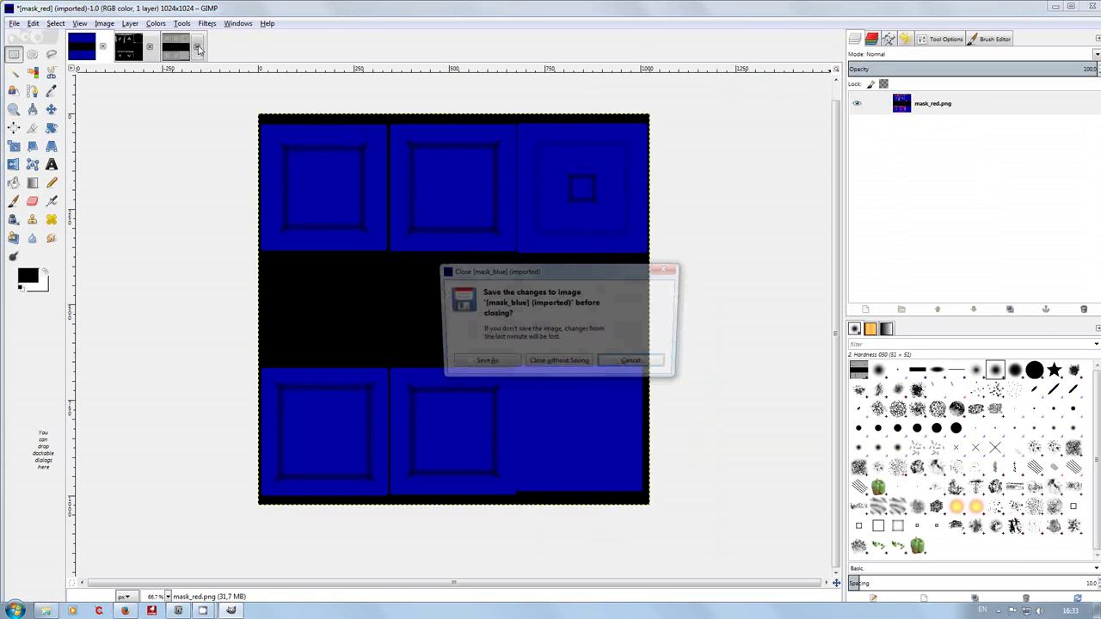
{"action": "left_click", "coordinate": [555, 365]}
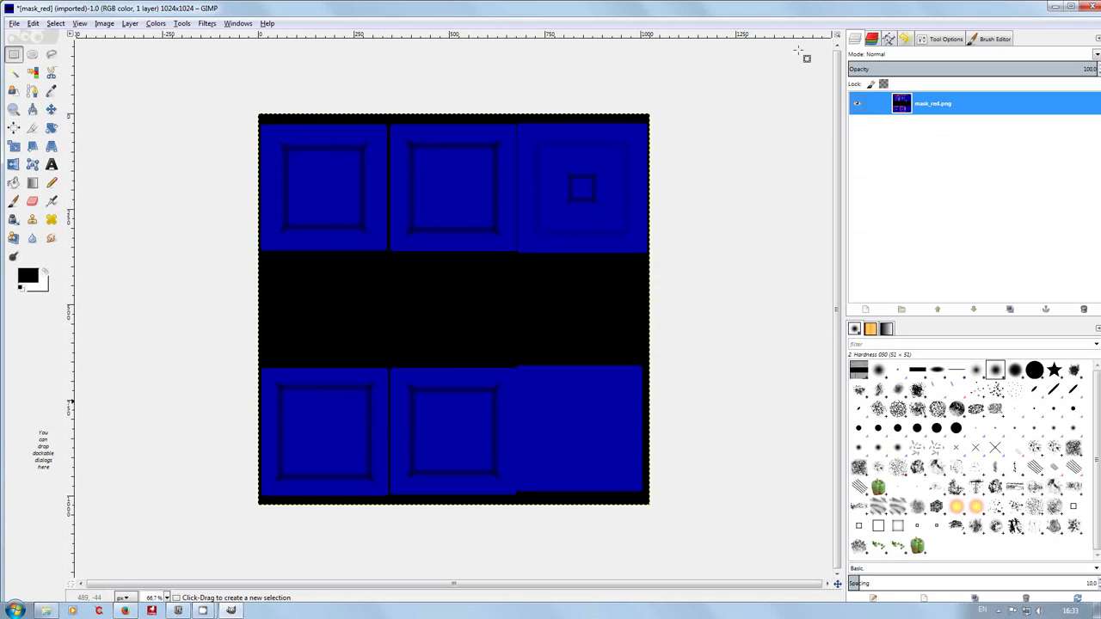
{"action": "left_click", "coordinate": [871, 40]}
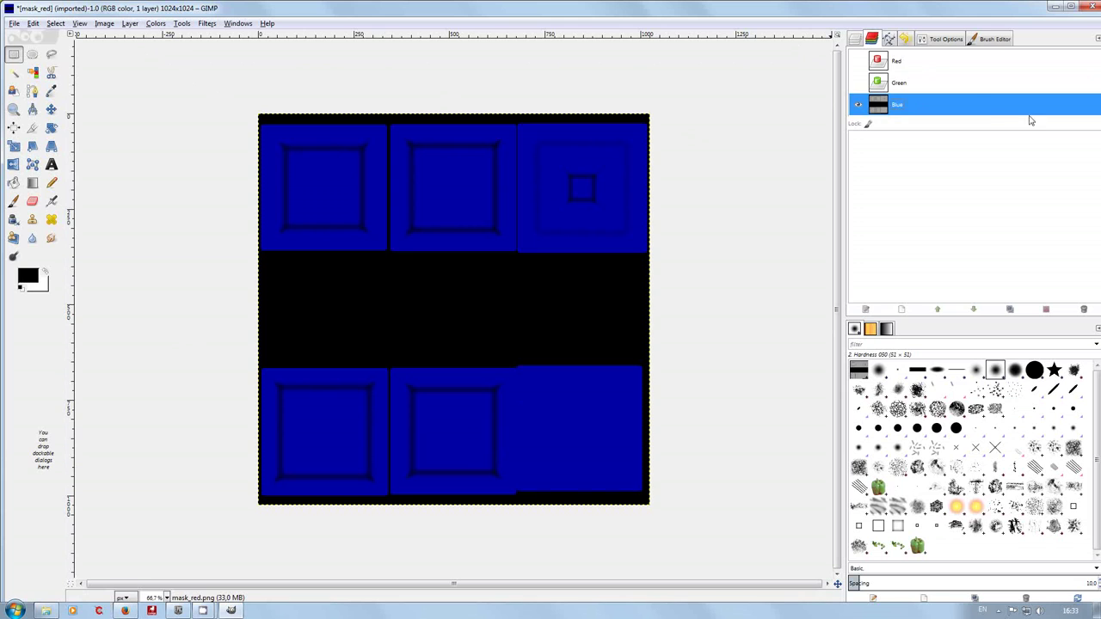
{"action": "left_click", "coordinate": [858, 82]}
{"action": "left_click", "coordinate": [857, 61]}
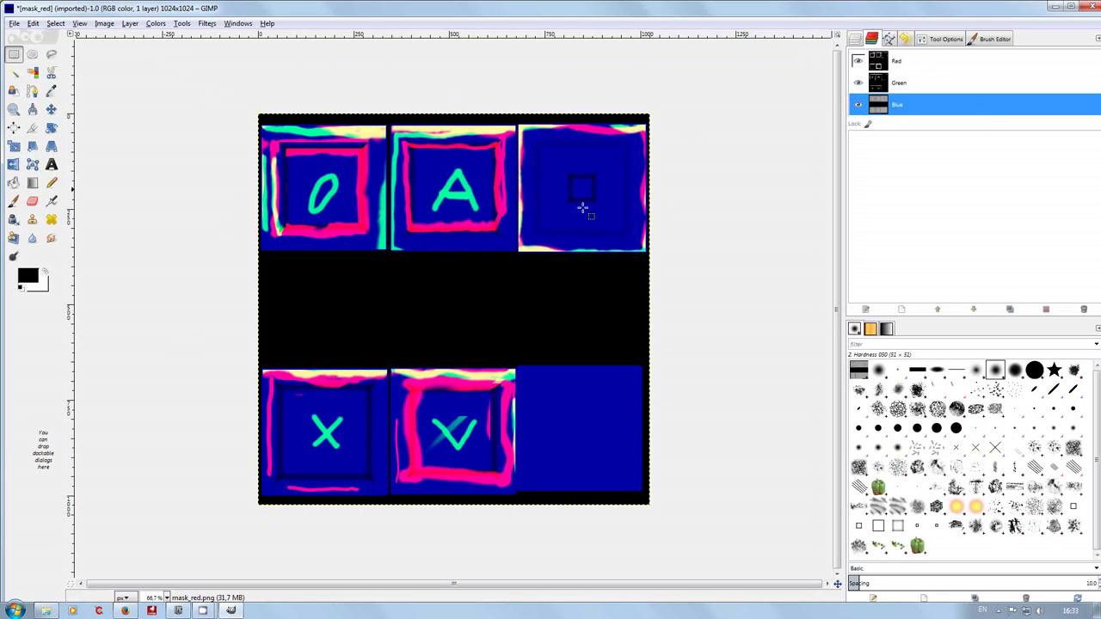
- Re-enable editing on the Red and Green channels and select the mask_red.png layer
{"action": "left_click", "coordinate": [916, 60]}
{"action": "left_click", "coordinate": [924, 82]}
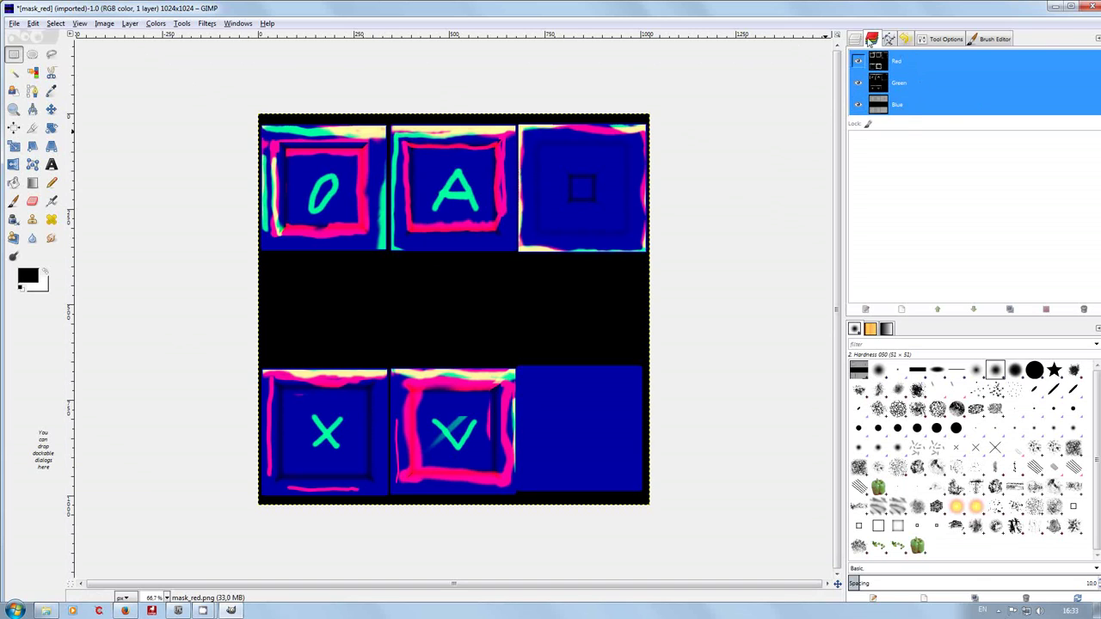
{"action": "left_click", "coordinate": [857, 39]}
{"action": "left_click", "coordinate": [949, 102]}
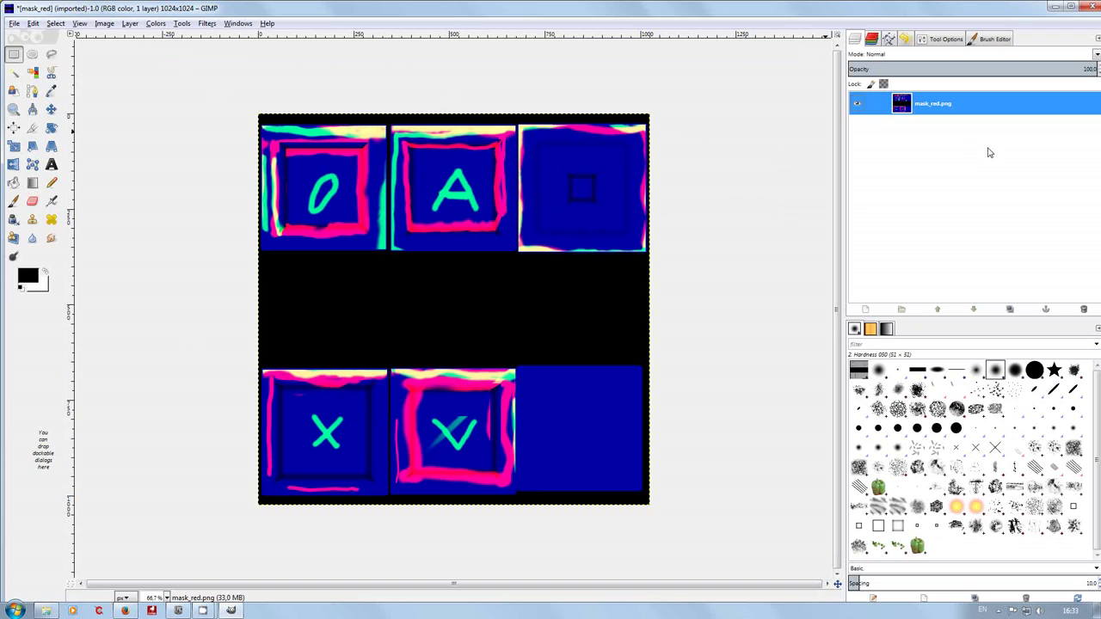
{"action": "left_click", "coordinate": [873, 38]}
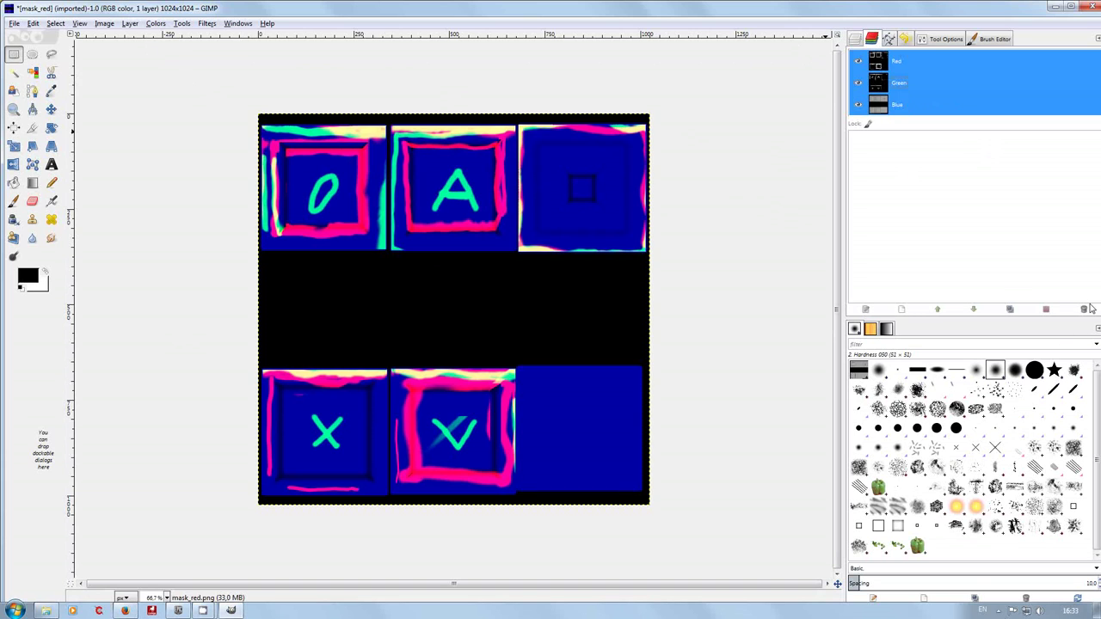
{"action": "right_click", "coordinate": [1005, 249]}
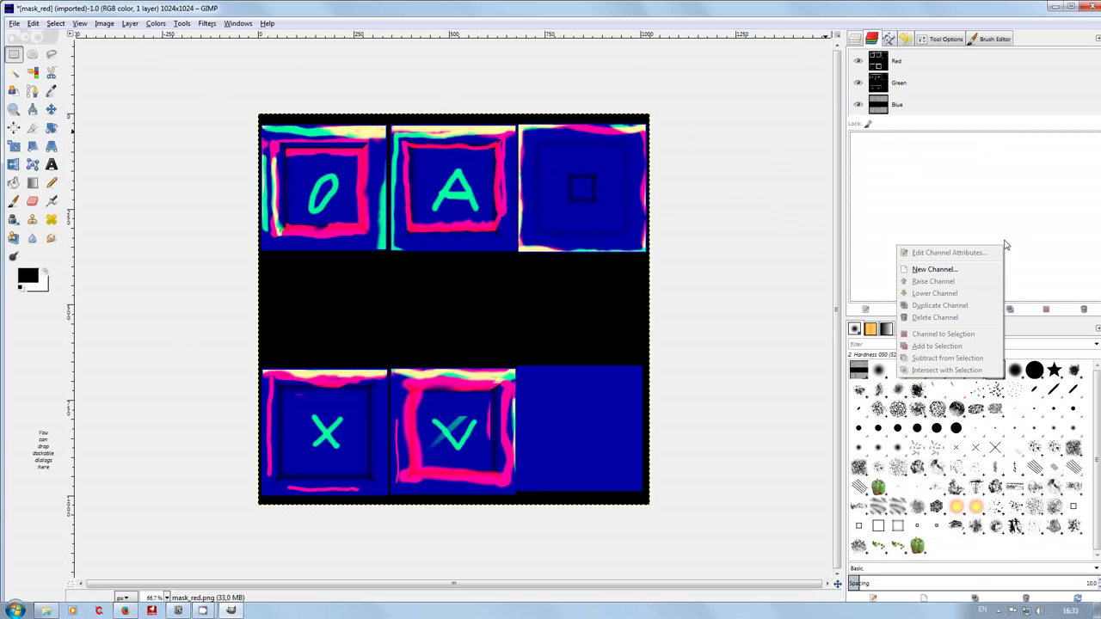
{"action": "left_click", "coordinate": [956, 274]}
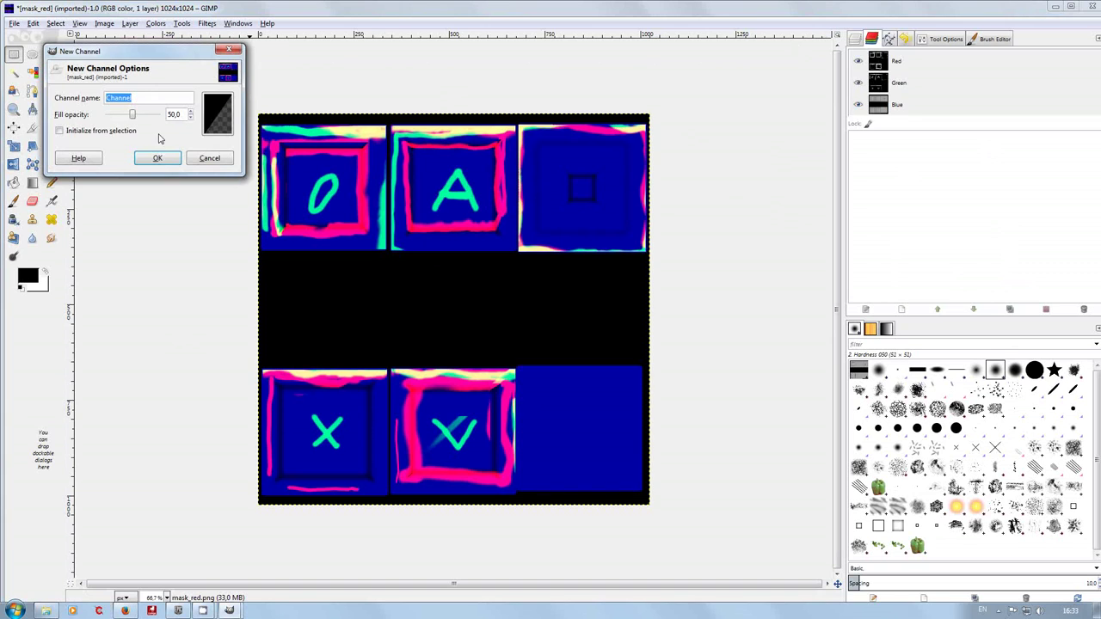
{"action": "left_click", "coordinate": [210, 158]}
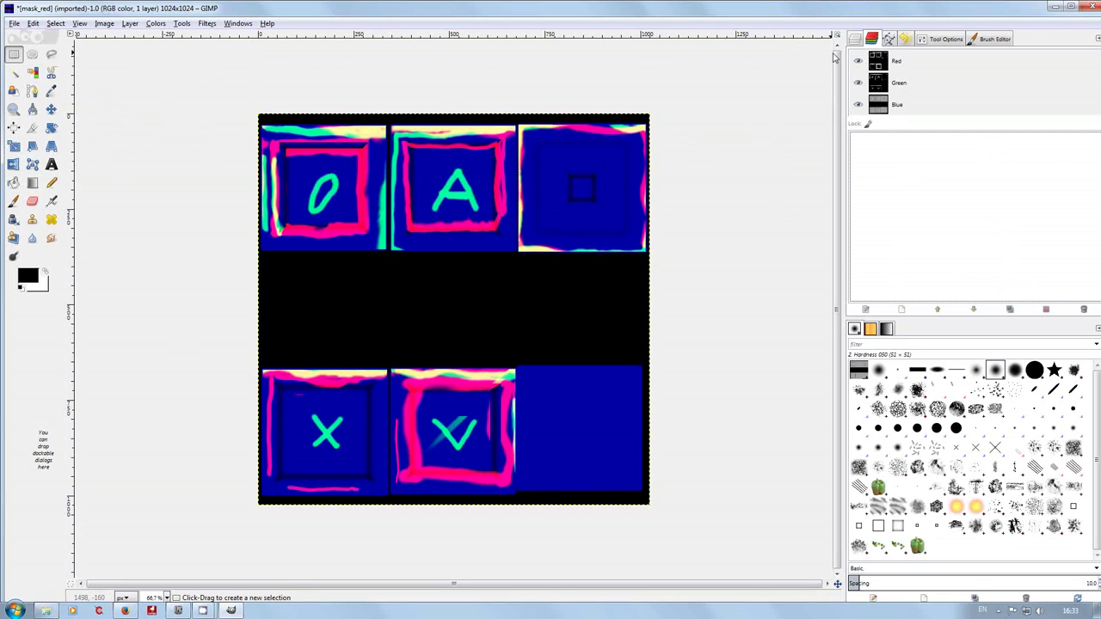
{"action": "left_click", "coordinate": [14, 23]}
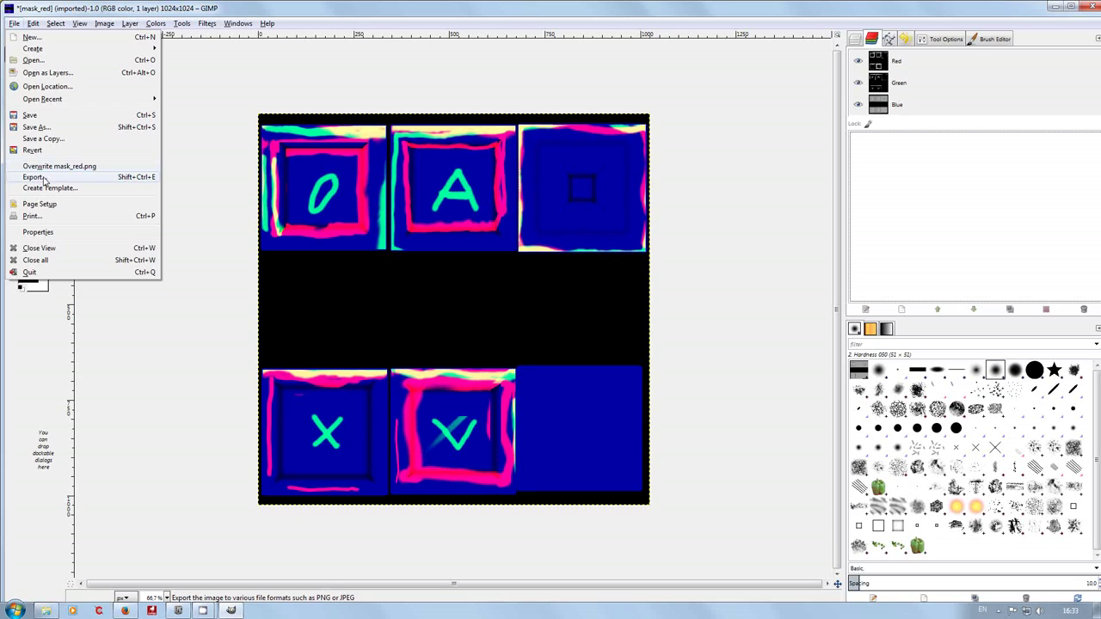
{"action": "left_click", "coordinate": [74, 128]}
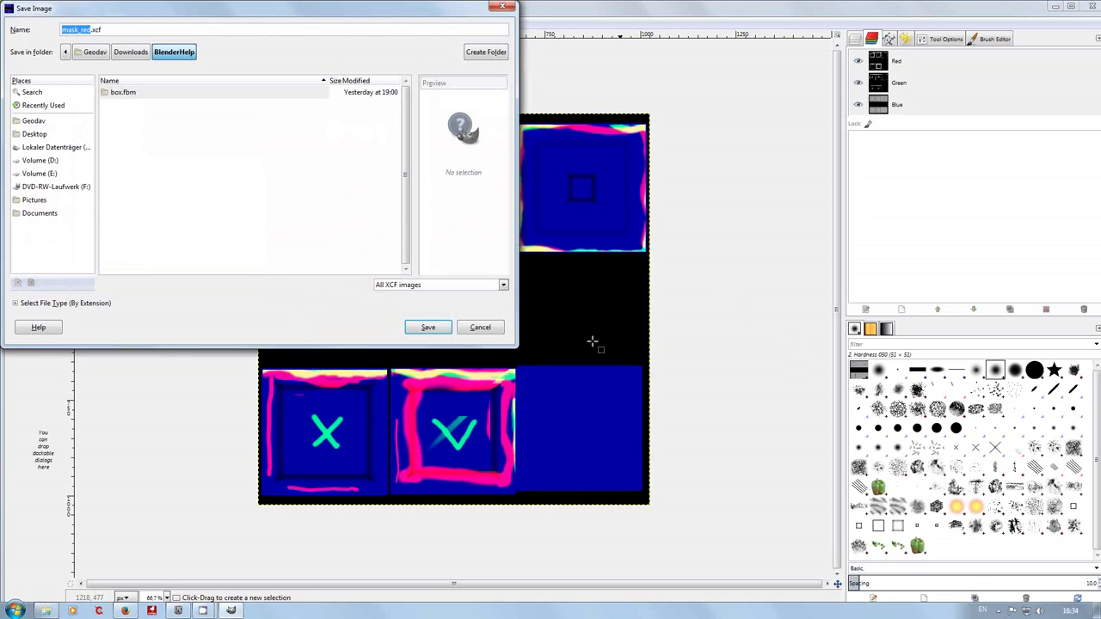
{"action": "left_click", "coordinate": [481, 331]}
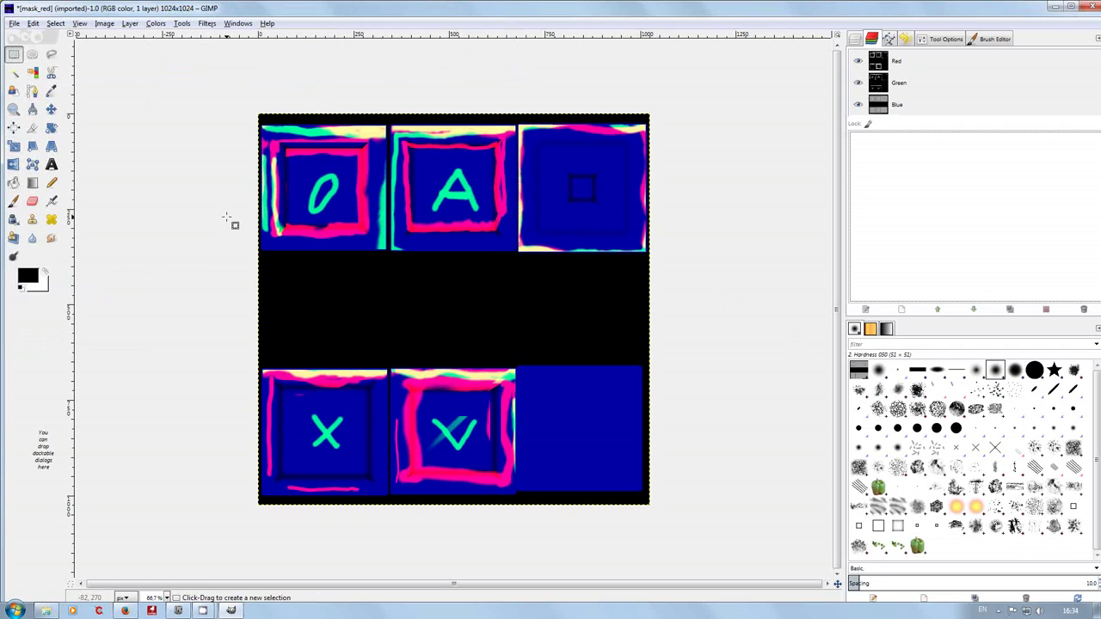
- Export the image as T_GeoBox_M.tga, keeping RLE compression
{"action": "left_click", "coordinate": [14, 22]}
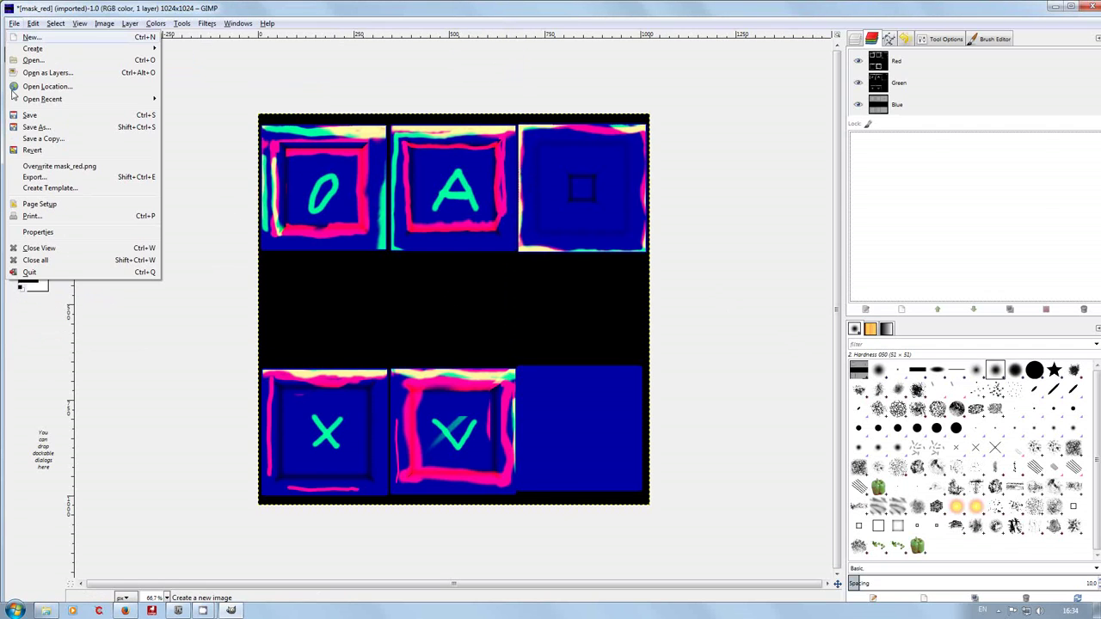
{"action": "left_click", "coordinate": [39, 178]}
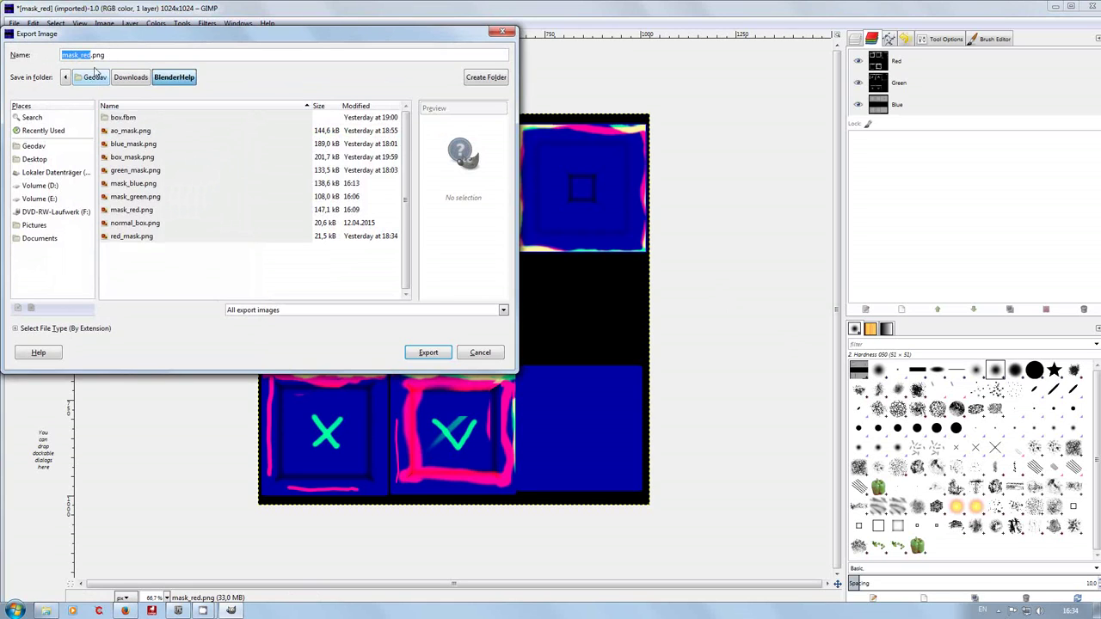
{"action": "left_click", "coordinate": [91, 55]}
{"action": "left_click_drag", "start_coordinate": [91, 55], "coordinate": [47, 55]}
{"action": "type", "text": "T"}
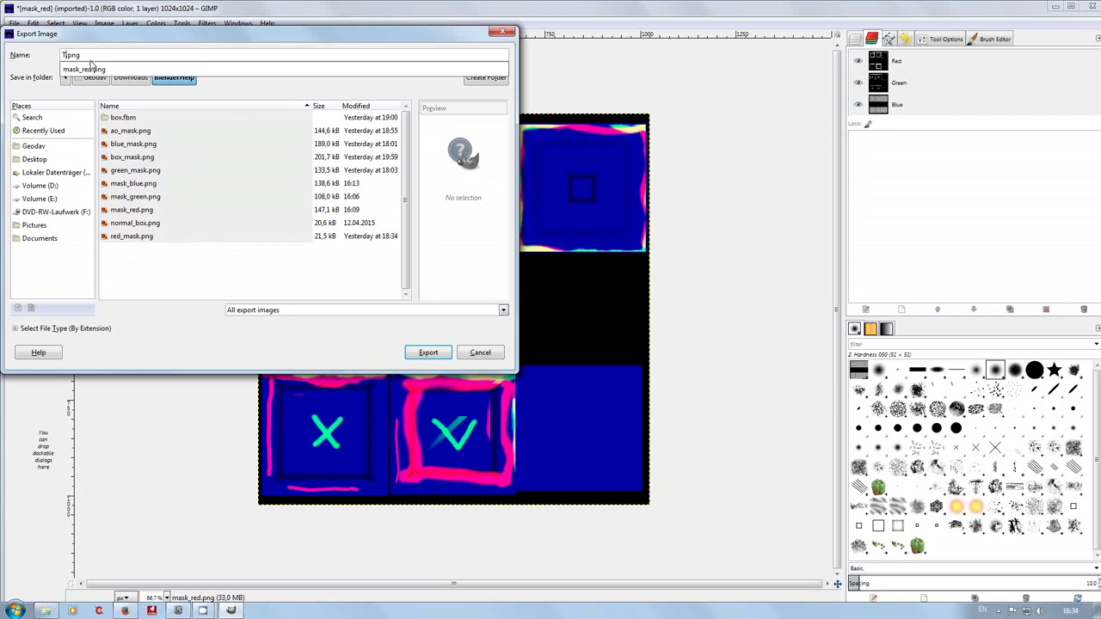
{"action": "type", "text": "_GeoBox"}
{"action": "type", "text": "_M"}
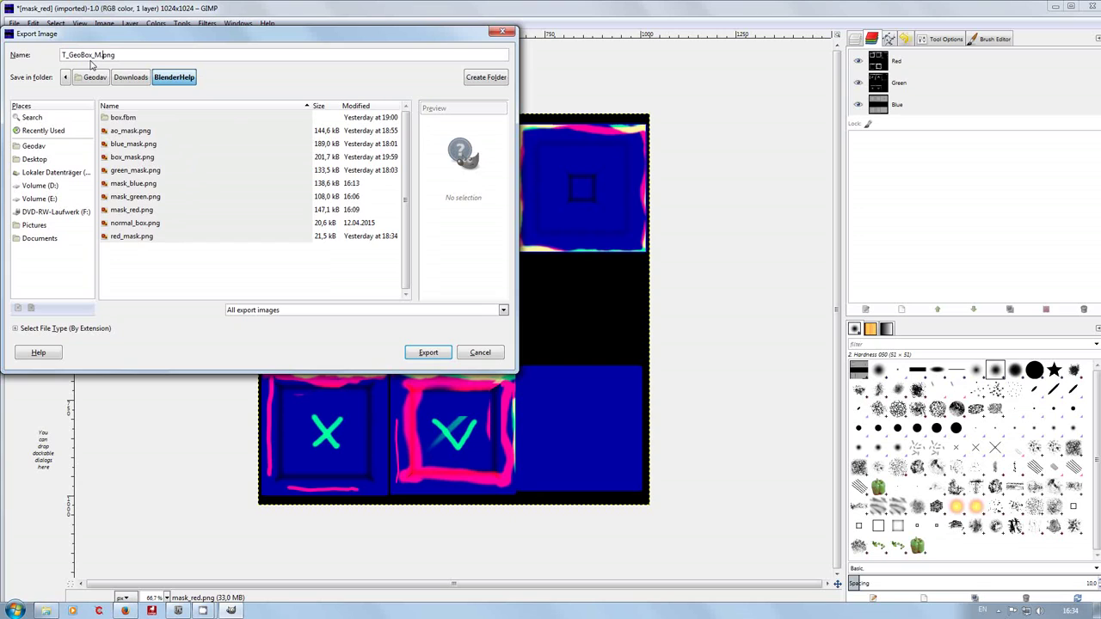
{"action": "key", "text": "Delete"}
{"action": "key", "text": "Delete"}
{"action": "key", "text": "Delete"}
{"action": "key", "text": "Delete"}
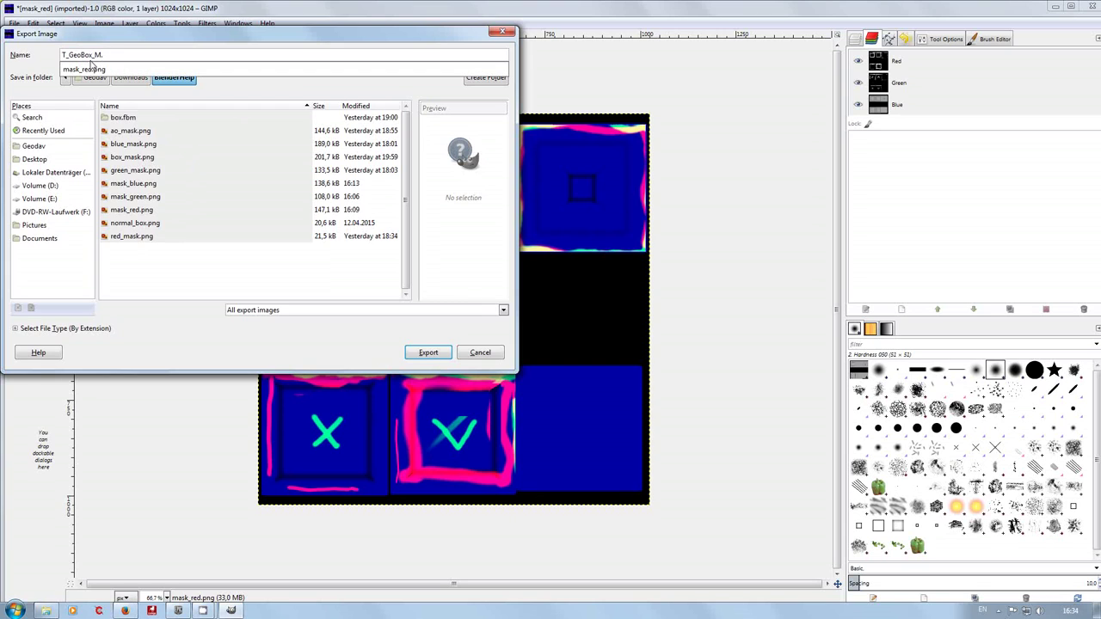
{"action": "type", "text": ".tga"}
{"action": "key", "text": "Return"}
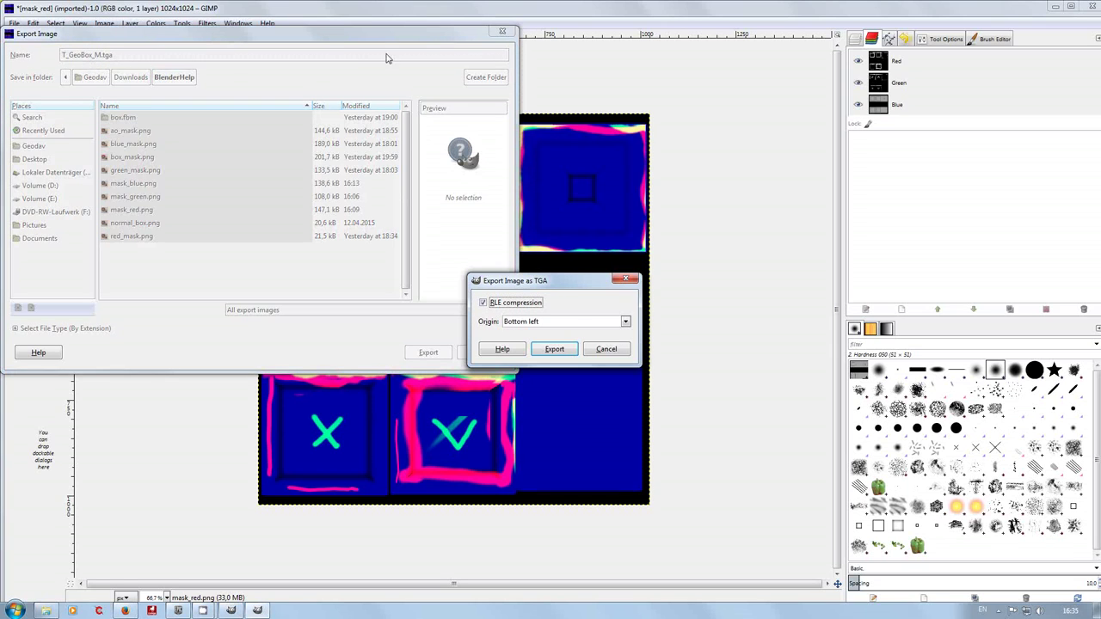
{"action": "left_click", "coordinate": [559, 351]}
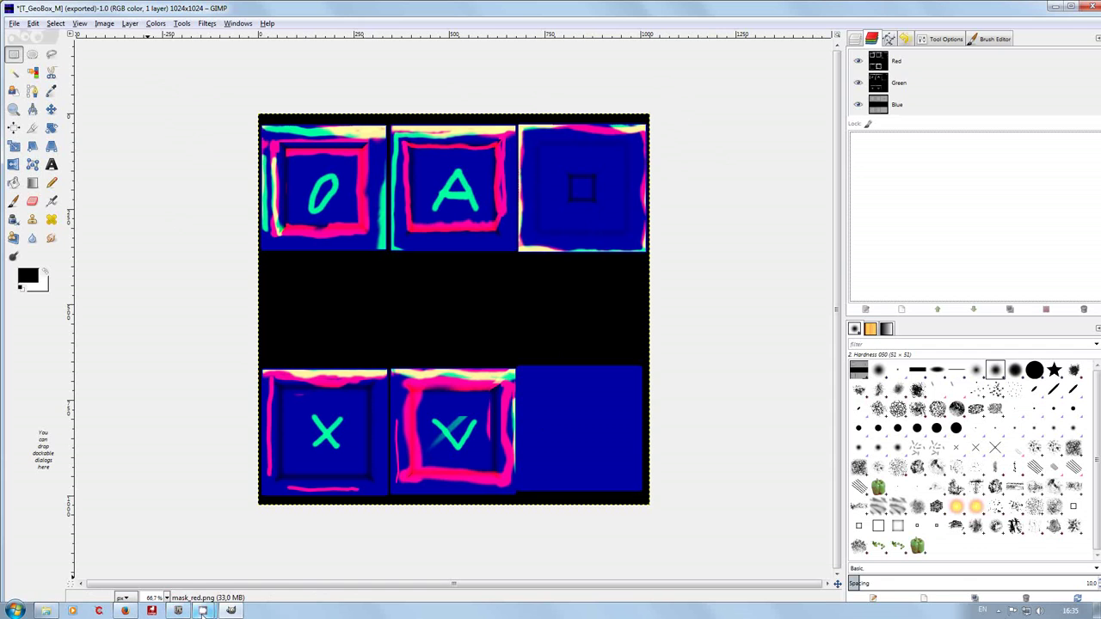
{"action": "mouse_move", "coordinate": [202, 612]}
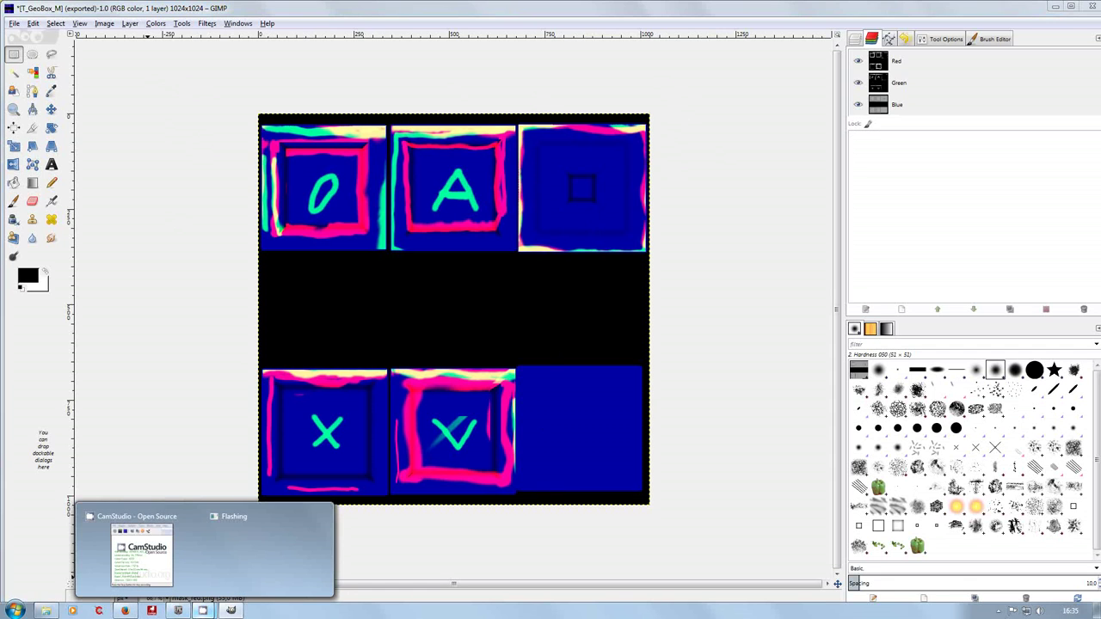